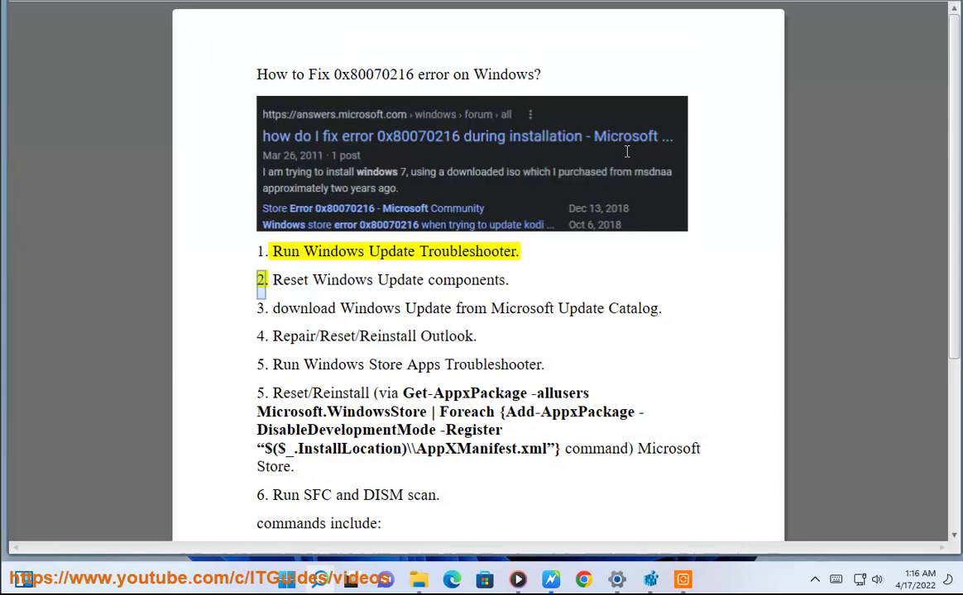
Search Control Panel for 'TR' so Troubleshooting appears first in the results
text(TR)
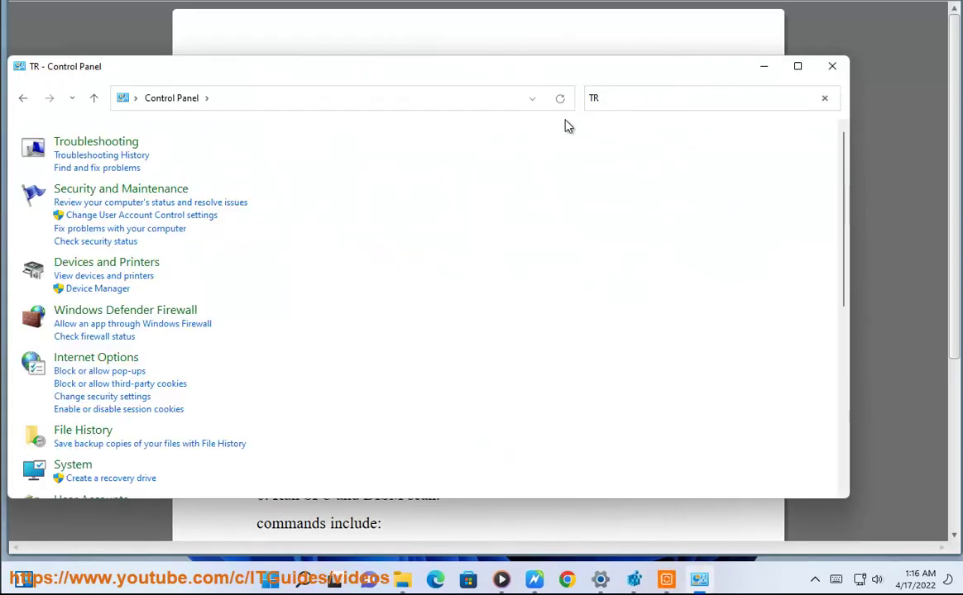
Launch the Windows Update troubleshooter from the full troubleshooter list, then cancel it and close Control Panel
click(128, 148)
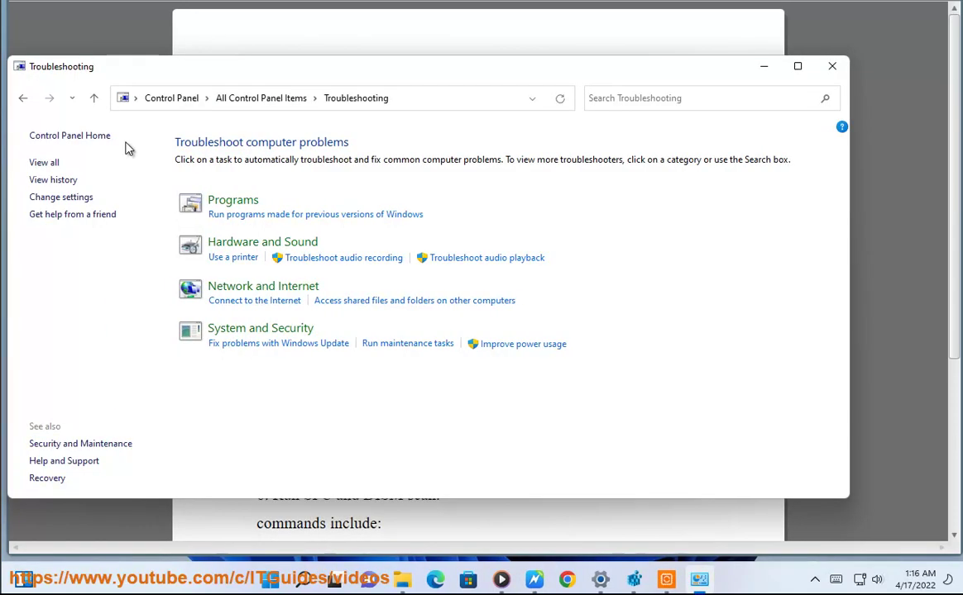
click(58, 162)
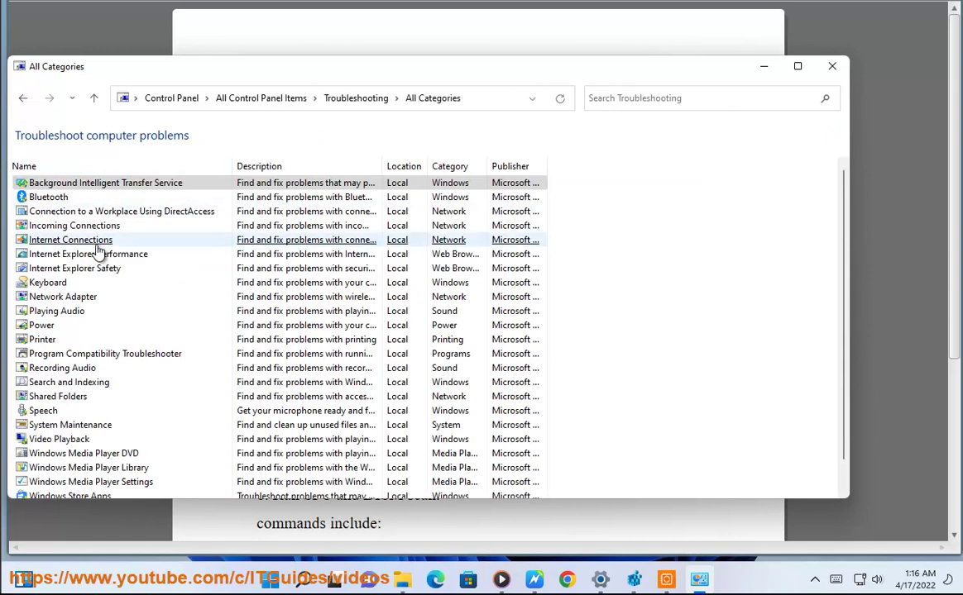
scroll(82, 406, down, 1)
click(90, 482)
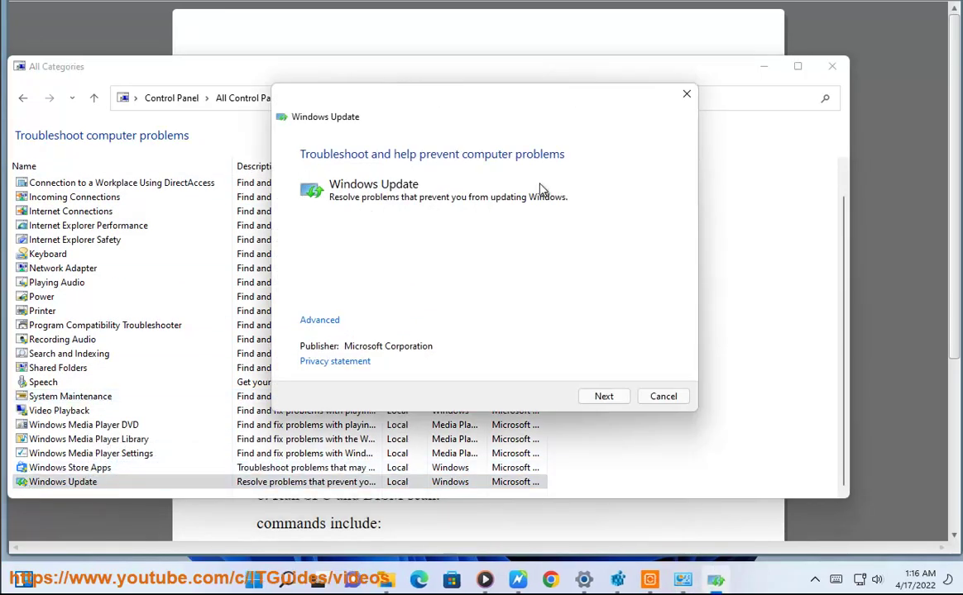
click(664, 397)
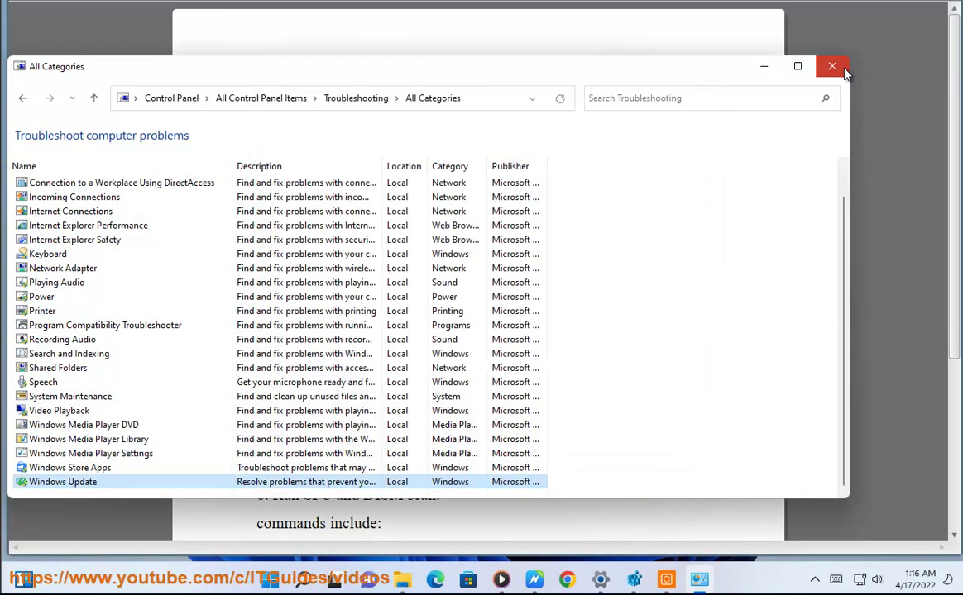
click(834, 68)
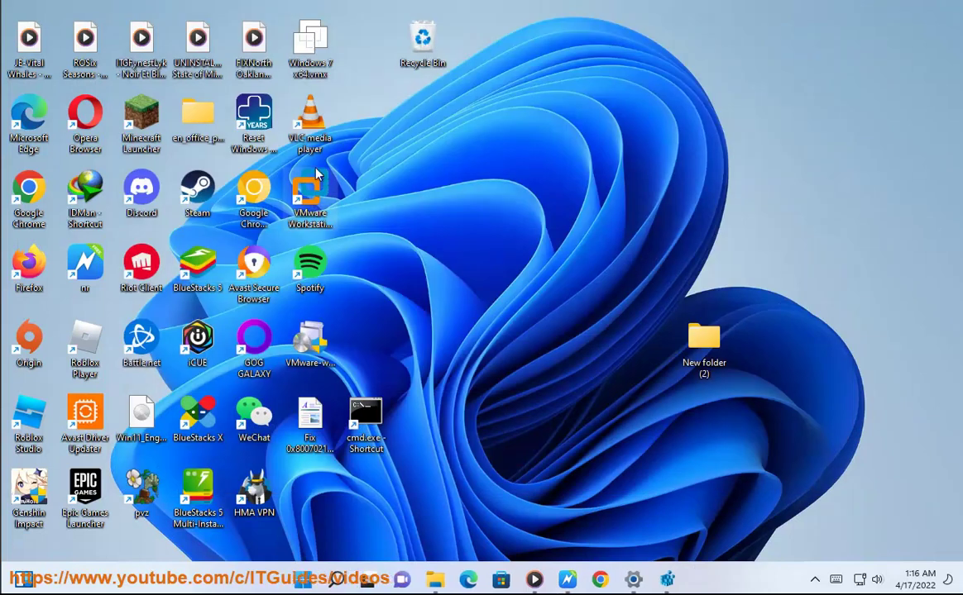
Run the Reset Windows Update Tool shortcut as administrator, approving the permission prompt
click(263, 128)
right_click(263, 121)
click(311, 189)
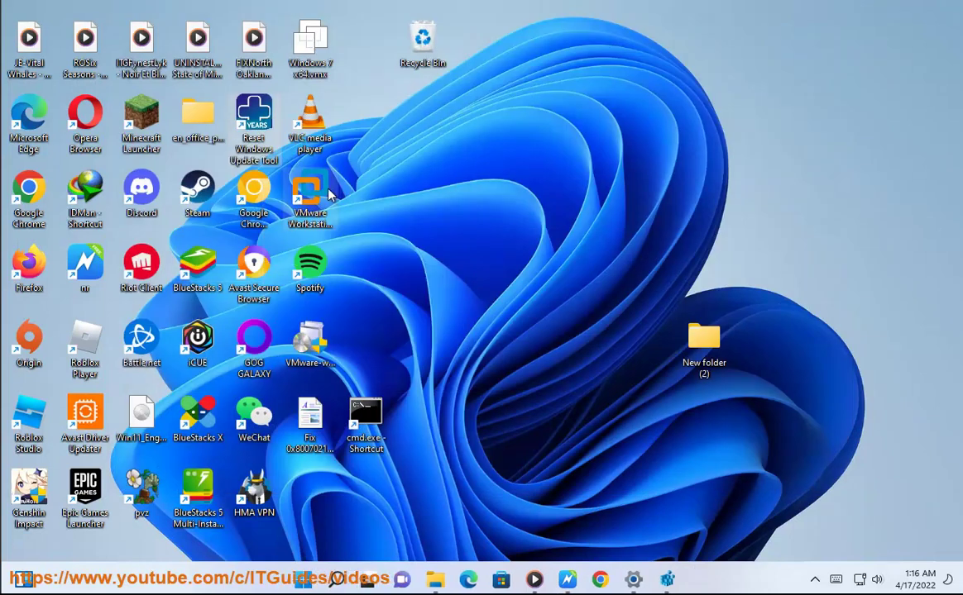
click(389, 329)
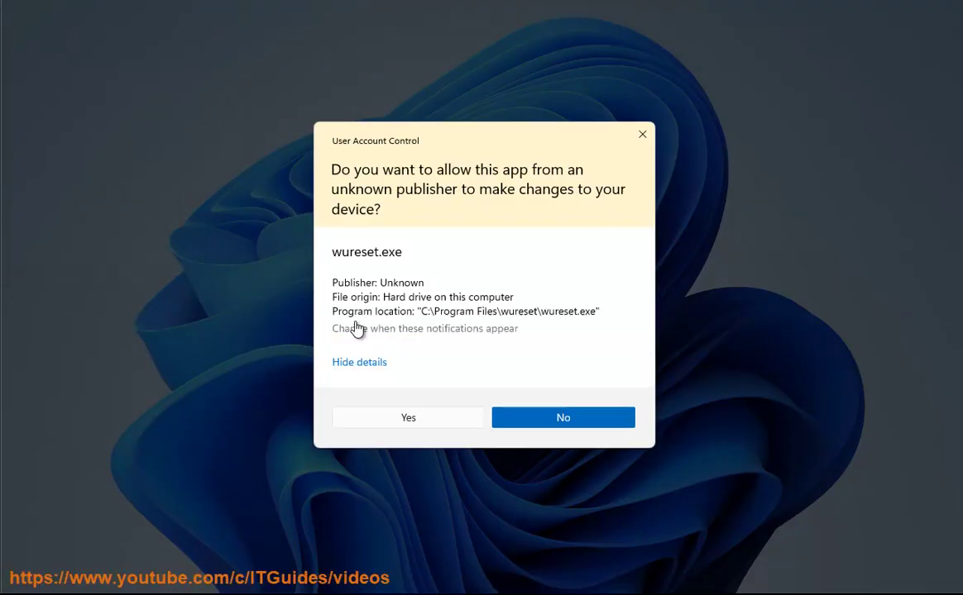
click(418, 422)
Move the tool's console aside and enter '?' to open its help wiki
drag(376, 17, 735, 74)
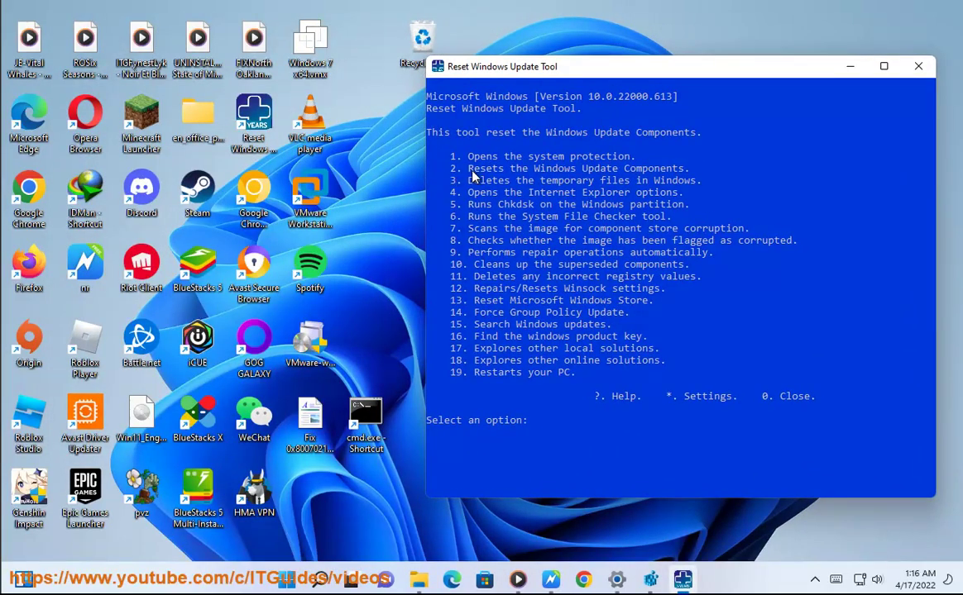
drag(468, 171, 686, 174)
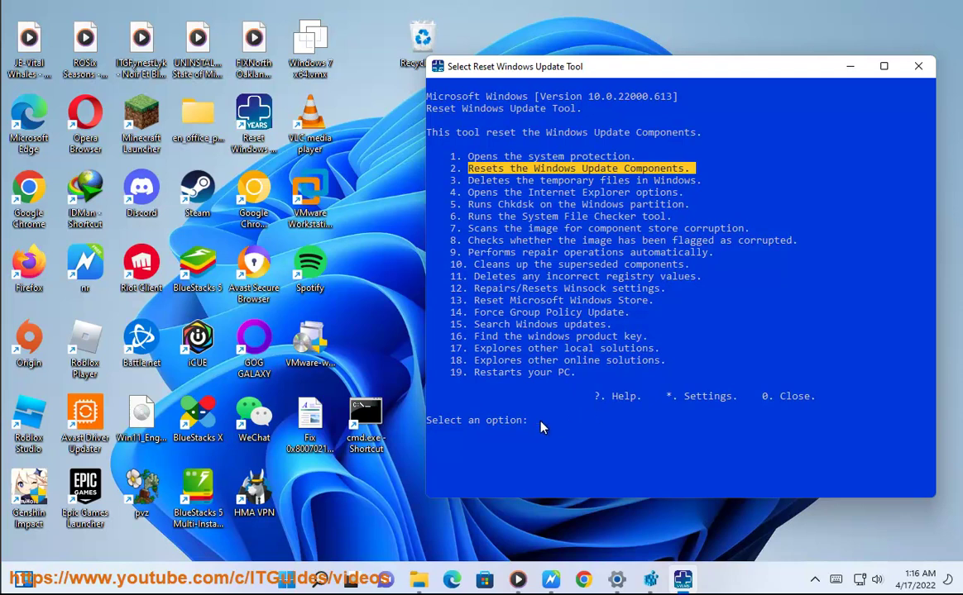
click(536, 240)
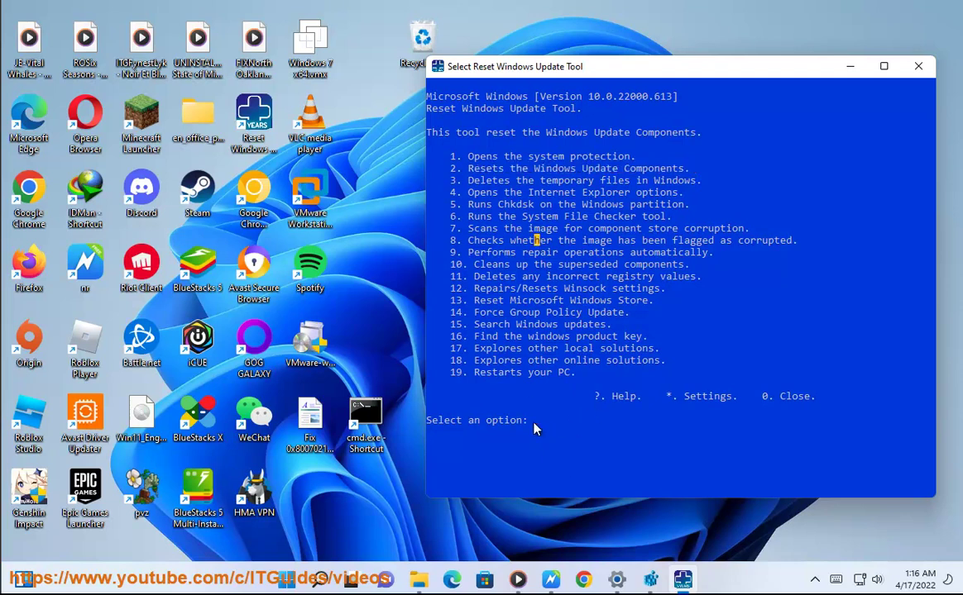
key(Escape)
text(?)
key(Return)
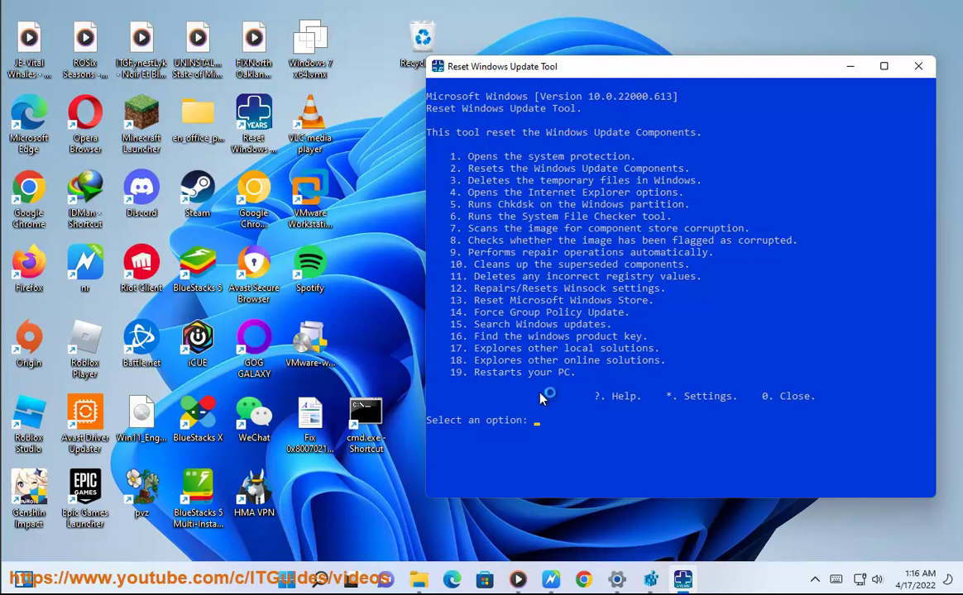
Minimize the console, scroll the GitHub wiki Home page down to Requirements, then minimize Edge
click(852, 69)
click(460, 58)
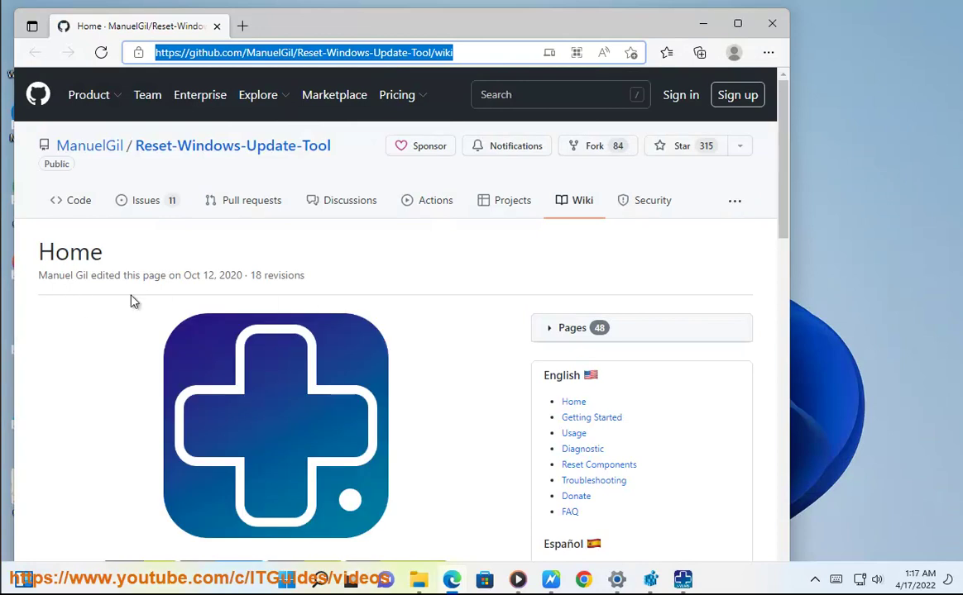
drag(116, 281, 18, 281)
click(262, 276)
scroll(327, 279, down, 2)
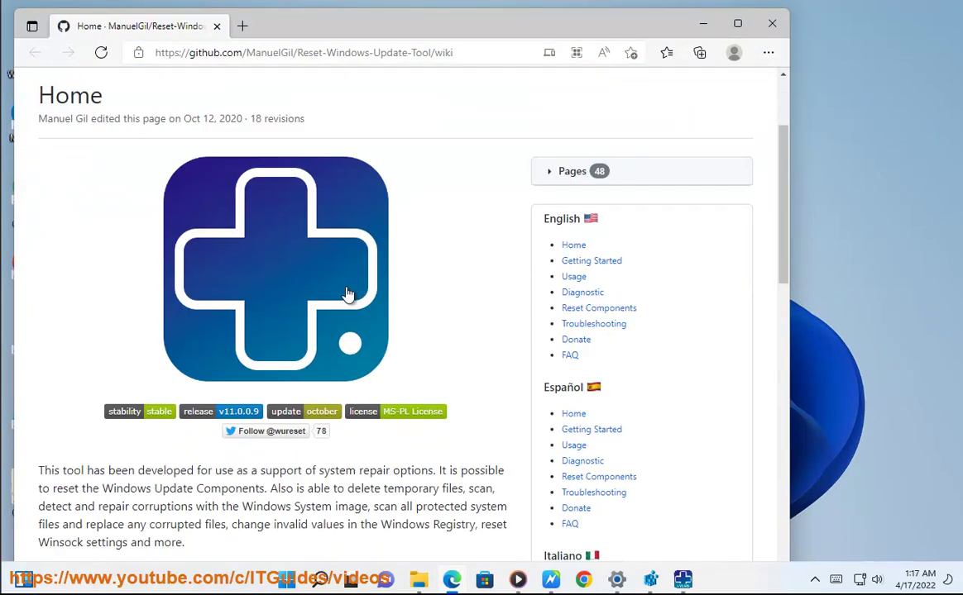
scroll(324, 343, down, 4)
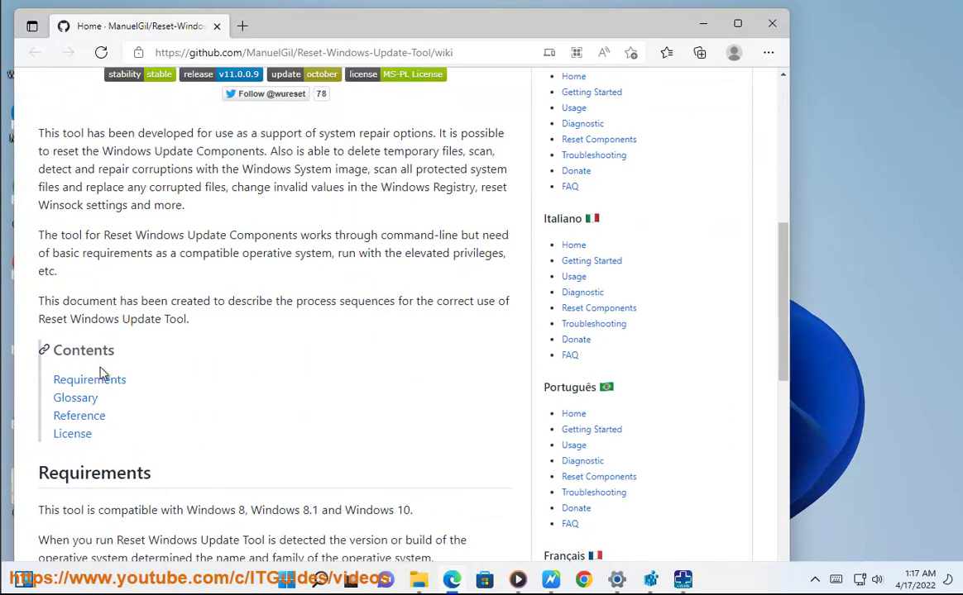
scroll(120, 496, down, 2)
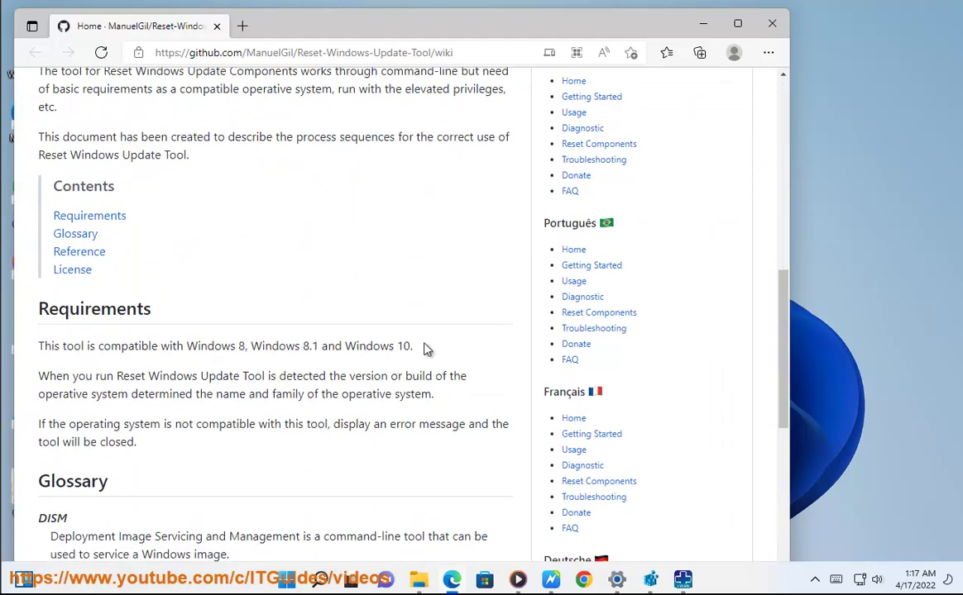
click(702, 23)
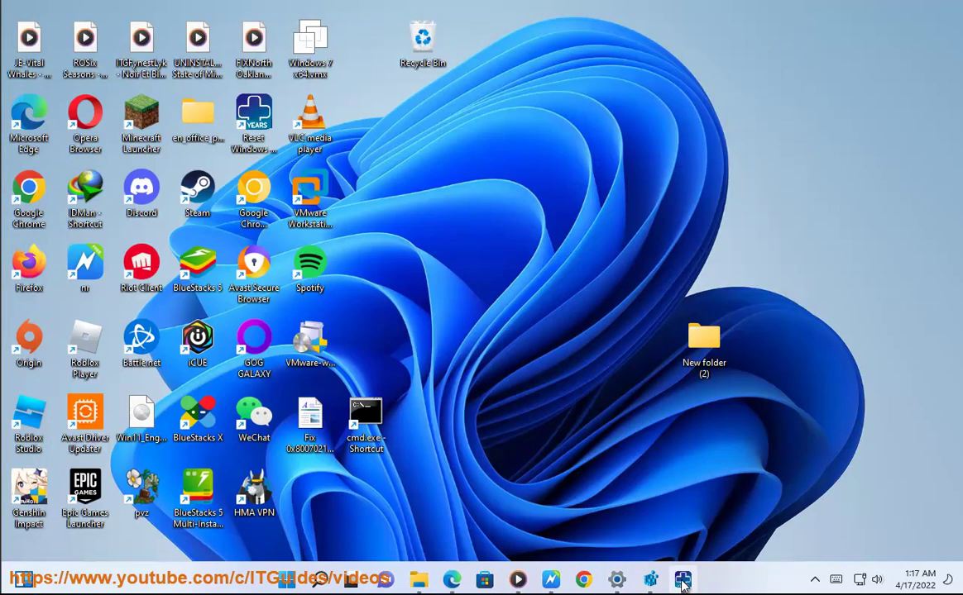
Enter option 2 to reset the Windows Update components, then close the tool's console
text(2)
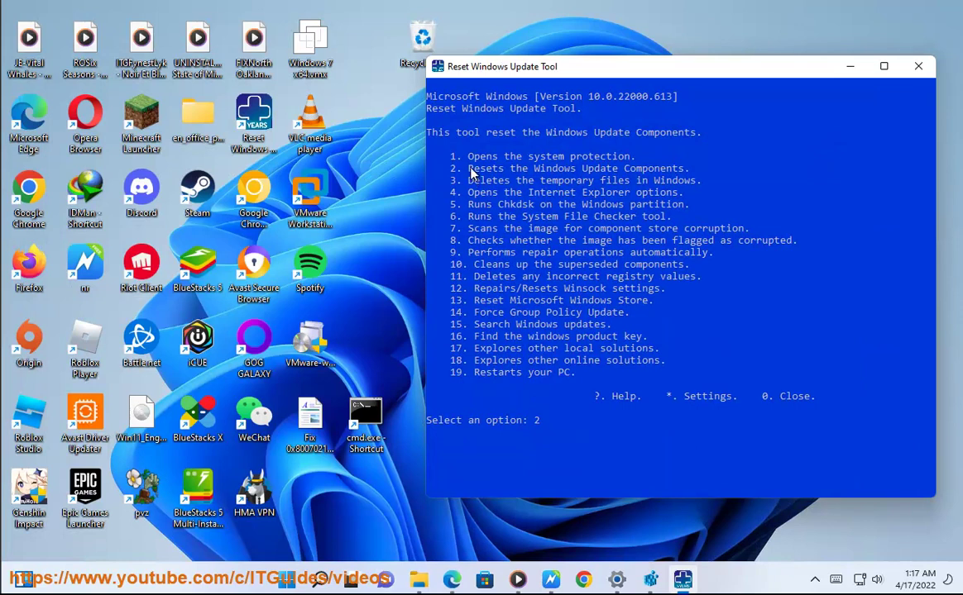
drag(471, 175, 701, 182)
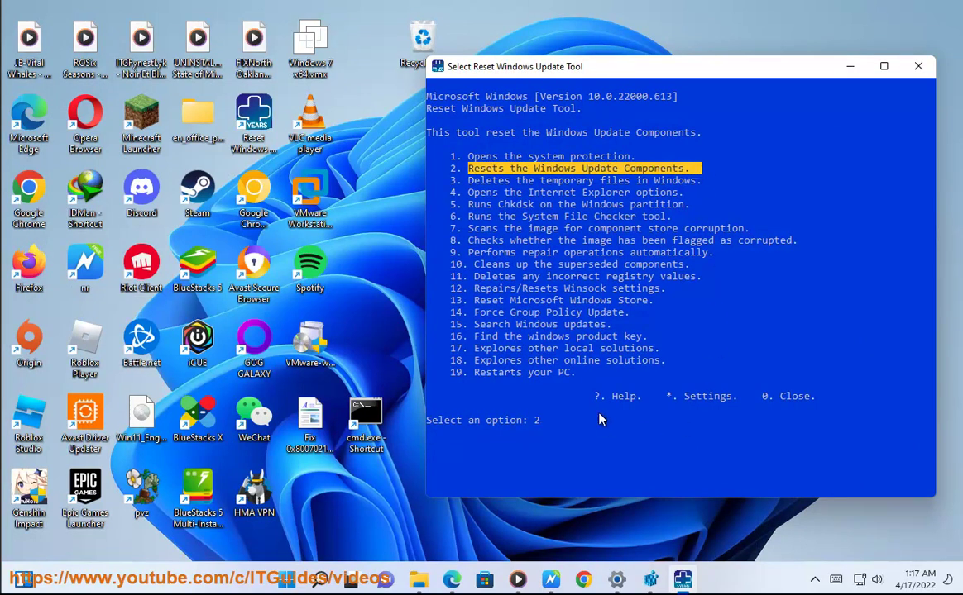
click(918, 67)
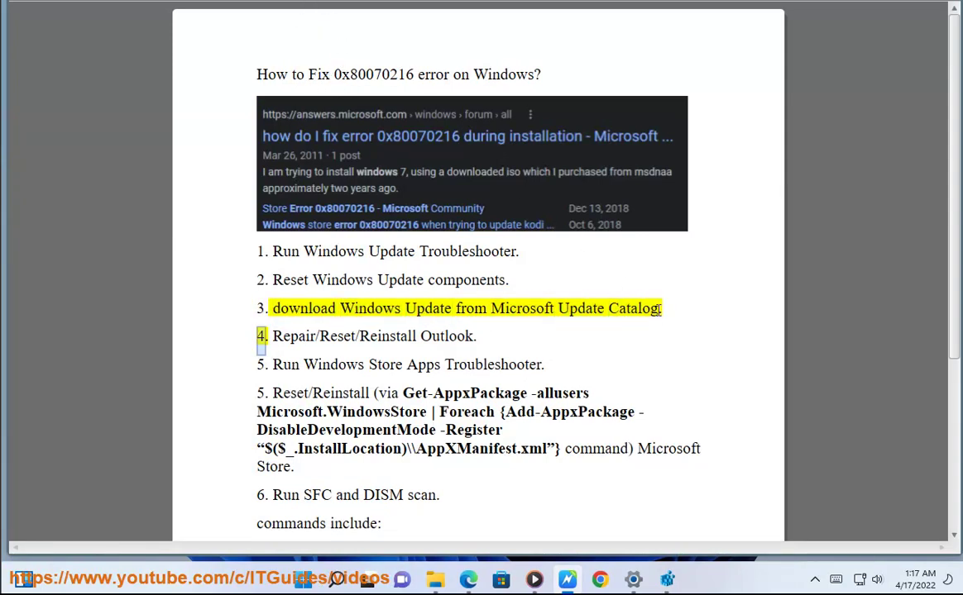
Copy 'Microsoft Update Catalog' from step 3, search it in Chrome, then minimize the browser
drag(659, 308, 503, 308)
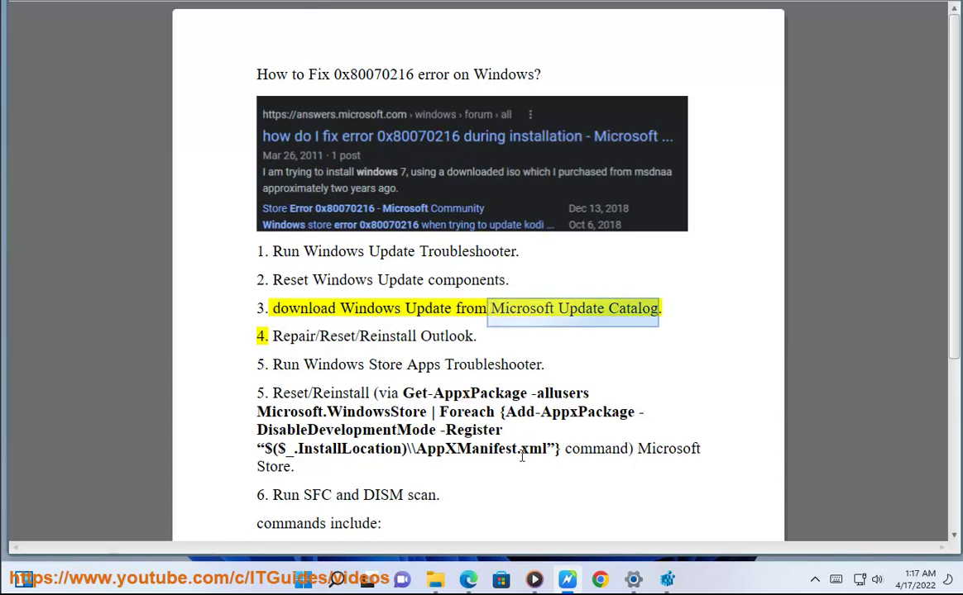
click(600, 579)
text(Microsoft Update Catalog)
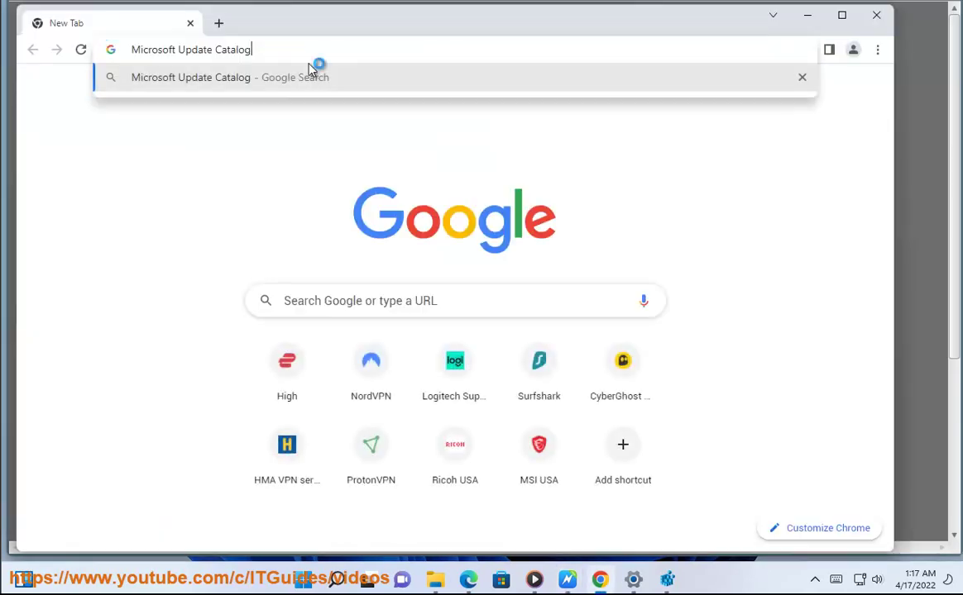
key(Return)
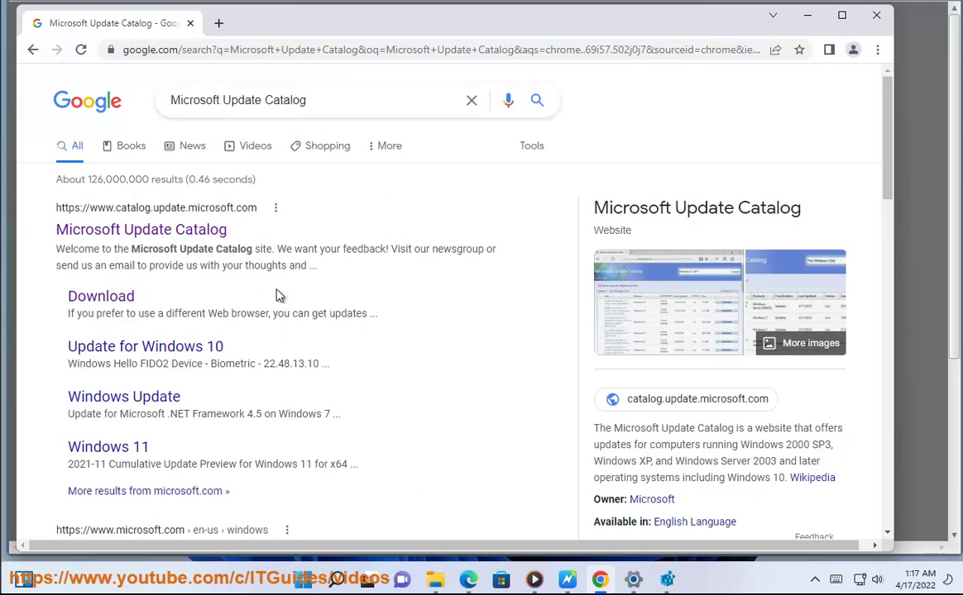
drag(285, 249, 56, 207)
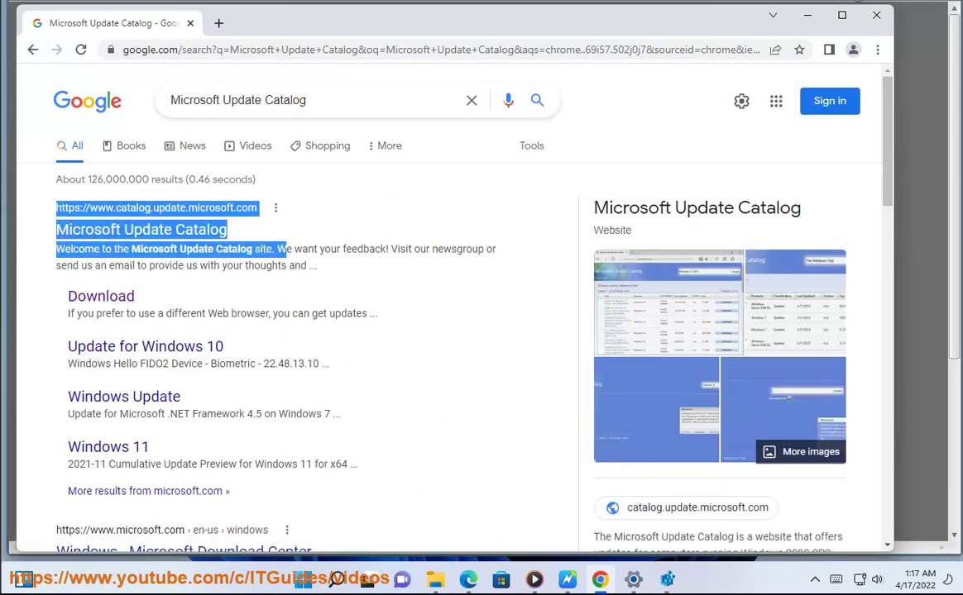
click(807, 15)
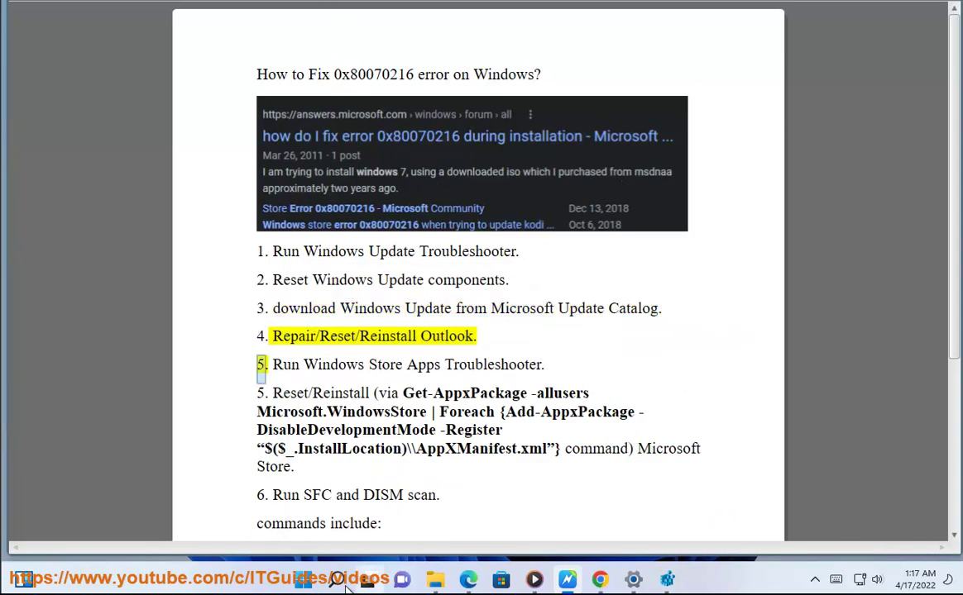
Open Settings' Apps & features list and search the installed apps for 'OFFICE'
click(306, 581)
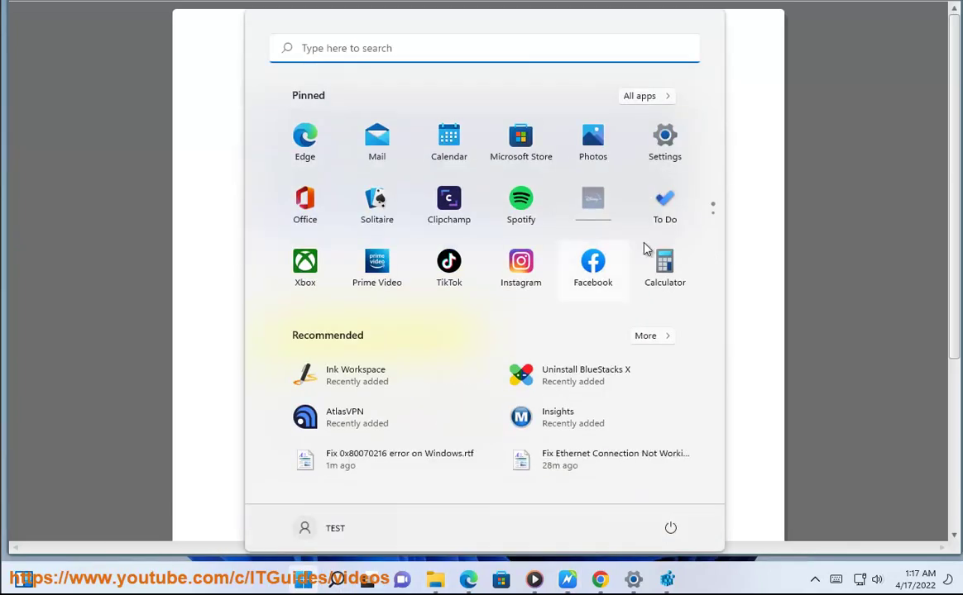
click(664, 138)
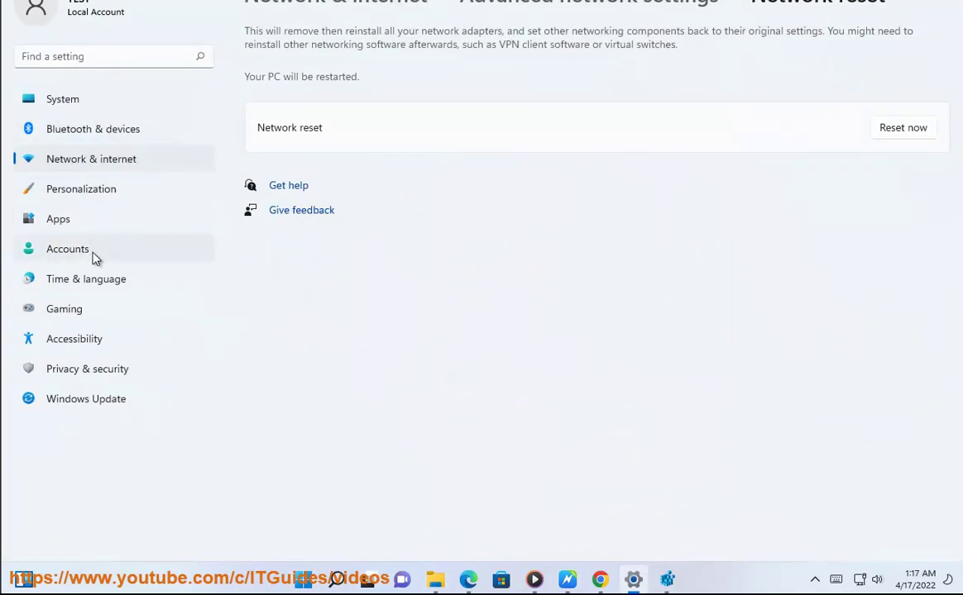
click(90, 220)
click(382, 55)
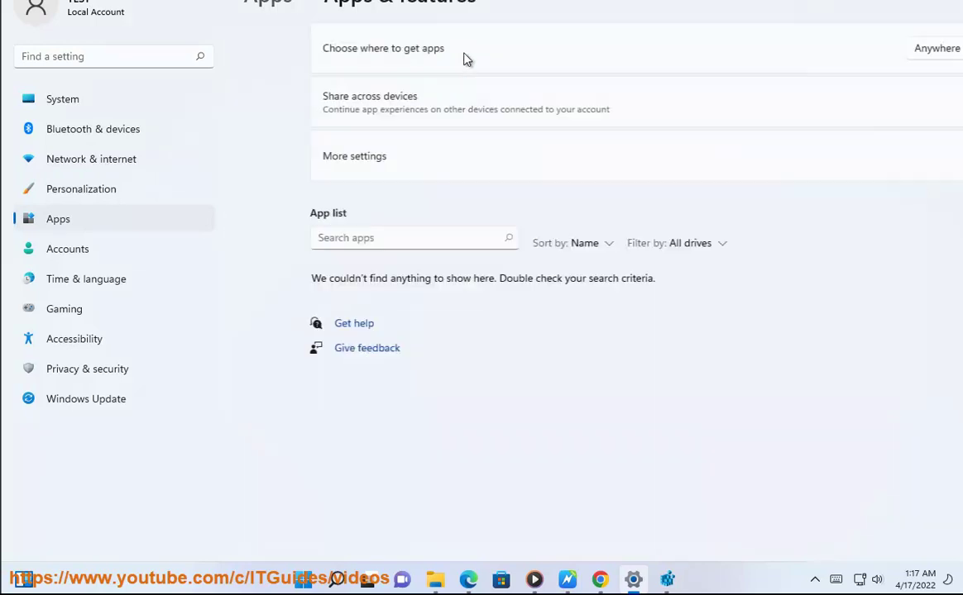
click(305, 239)
text(OUTL)
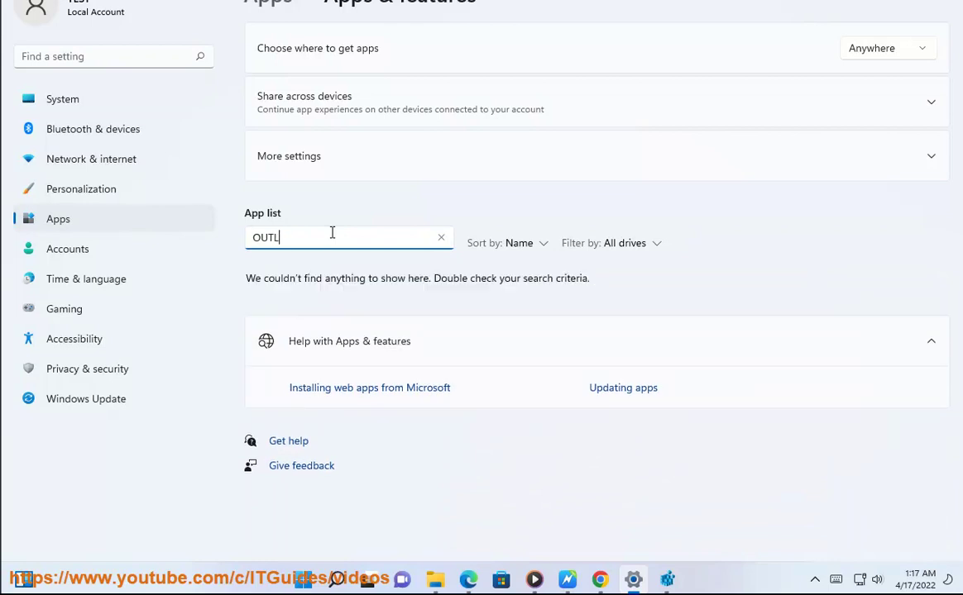
key(BackSpace)
key(BackSpace)
key(BackSpace)
key(BackSpace)
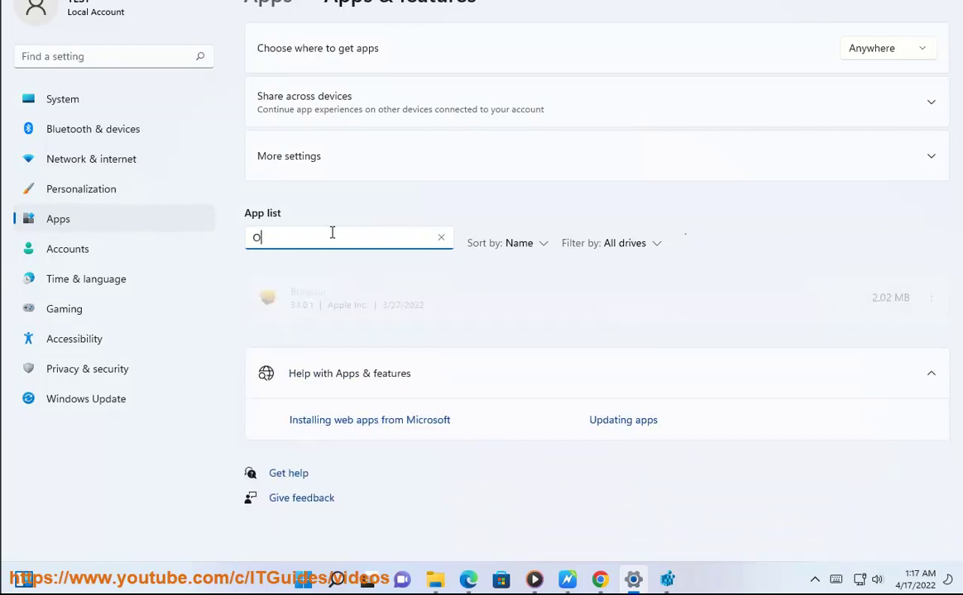
text(OFFICE)
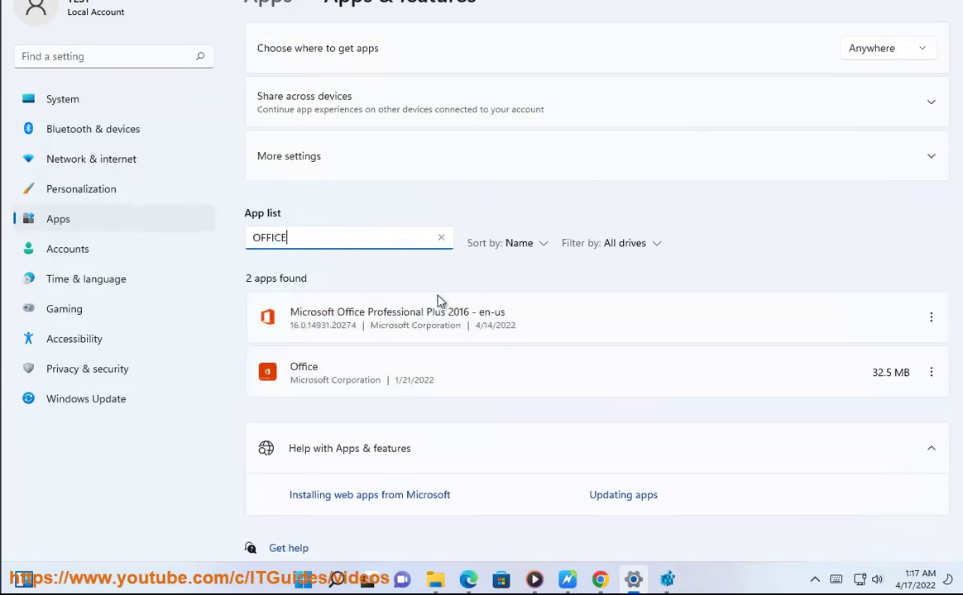
Reset the Office app's data from its Advanced options, confirming the reset
click(932, 373)
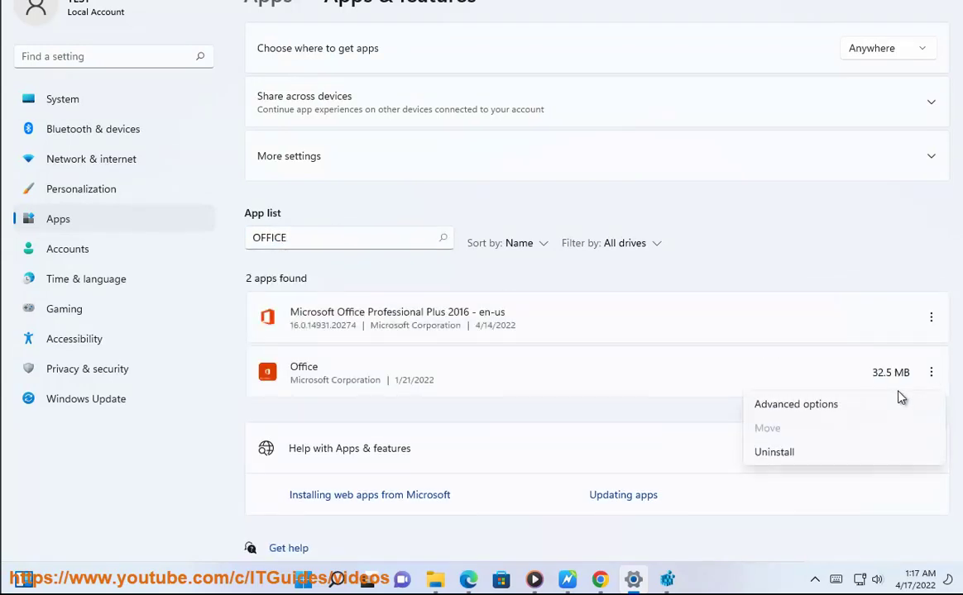
click(931, 322)
click(931, 321)
click(736, 251)
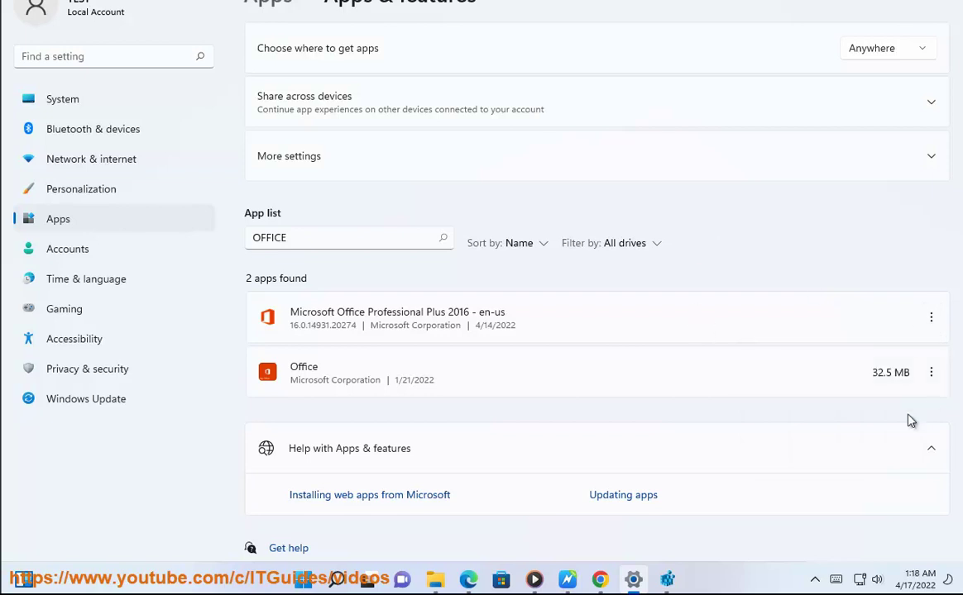
click(932, 375)
click(819, 404)
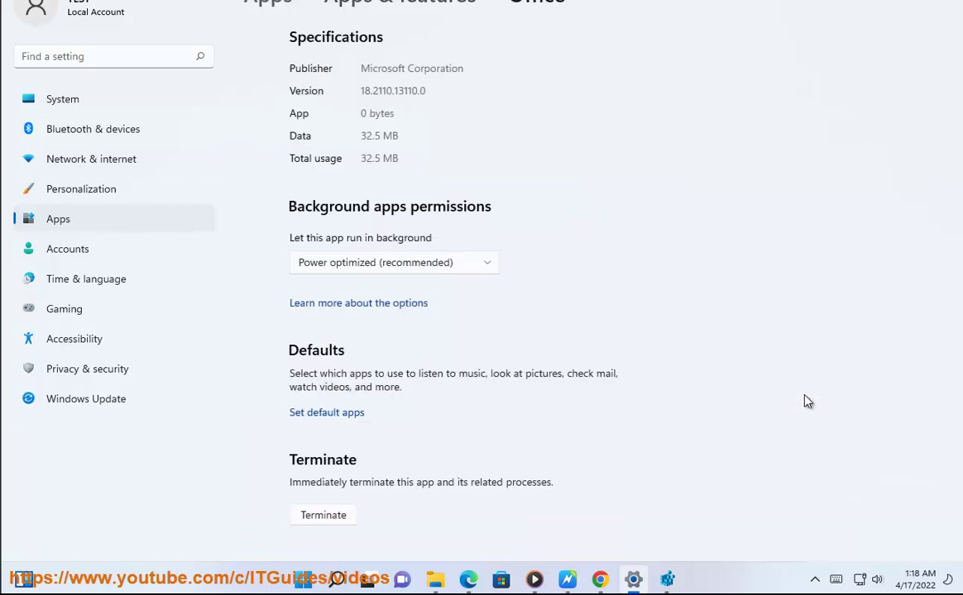
scroll(360, 377, down, 4)
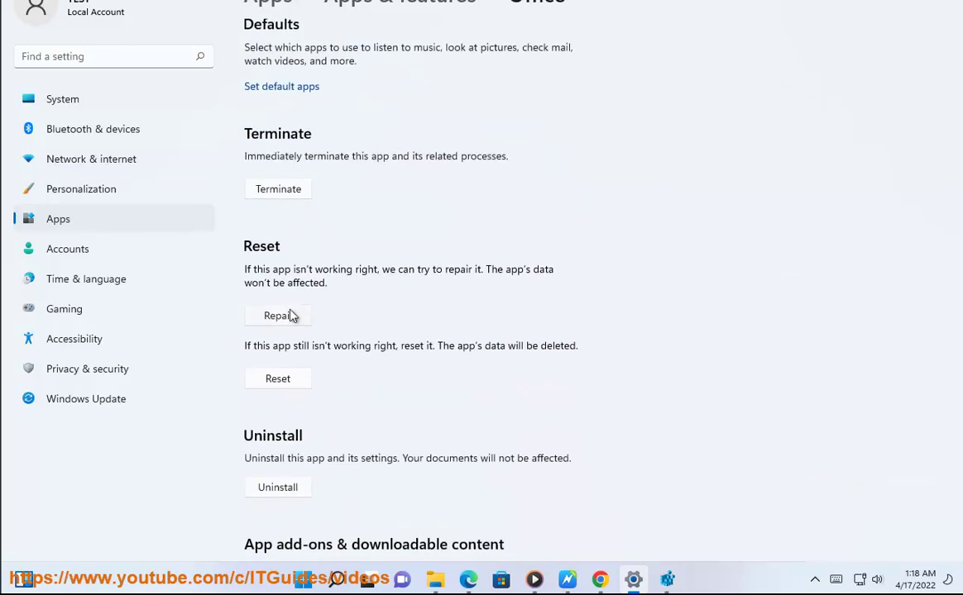
click(281, 382)
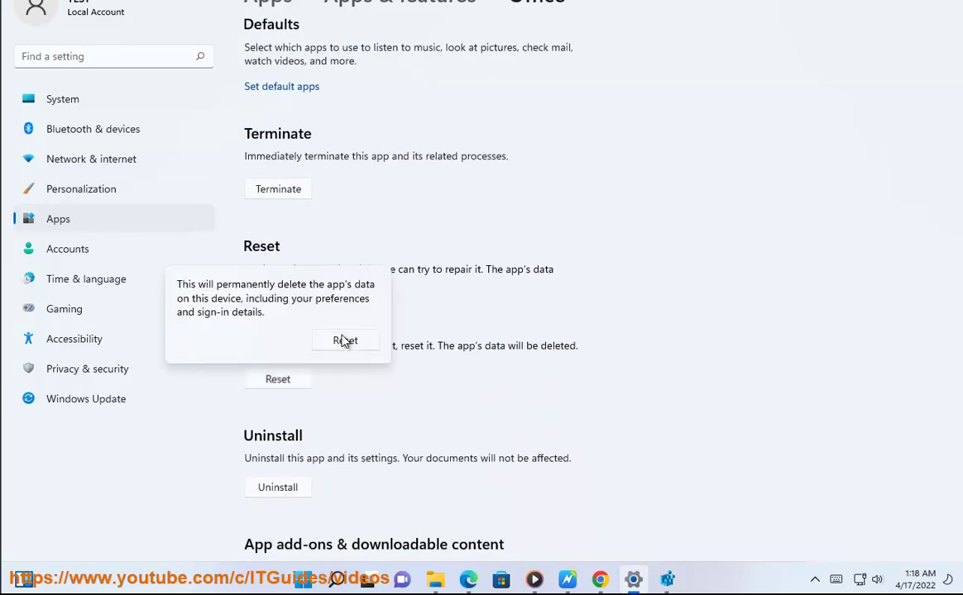
click(348, 341)
Open the Change dialog for Microsoft Office Professional Plus 2016 in Control Panel, then cancel and close
click(337, 579)
click(617, 187)
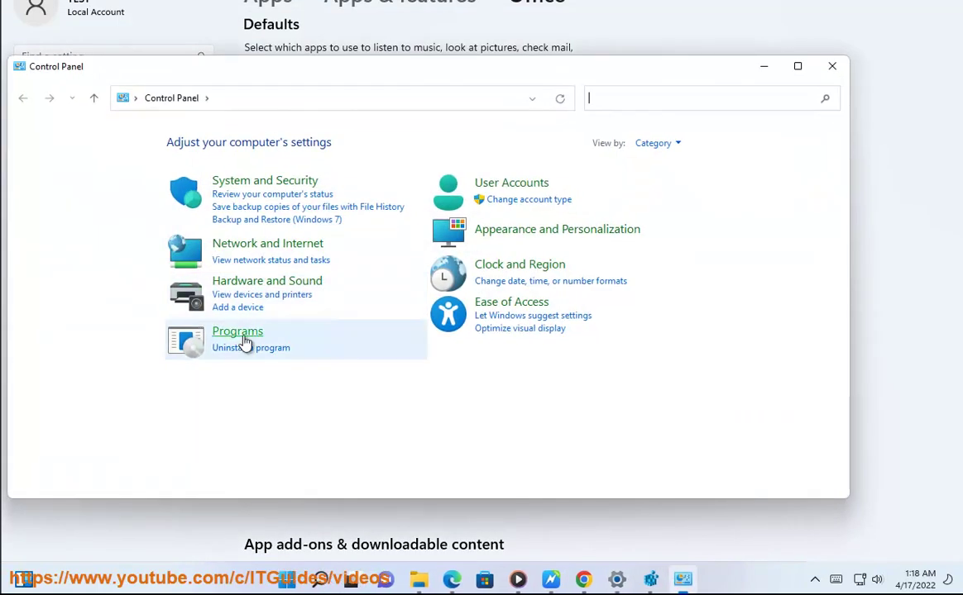
click(248, 342)
click(266, 311)
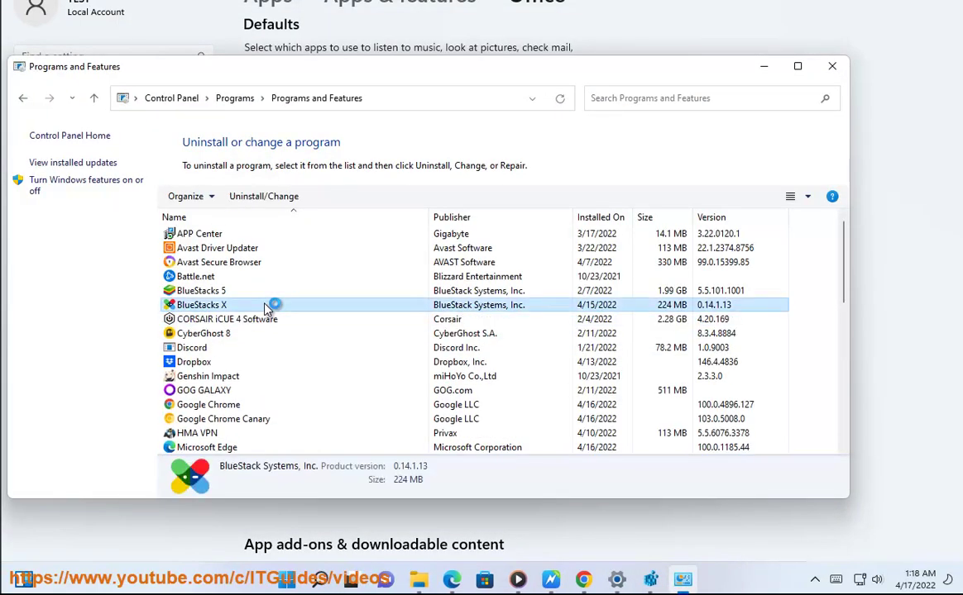
click(269, 334)
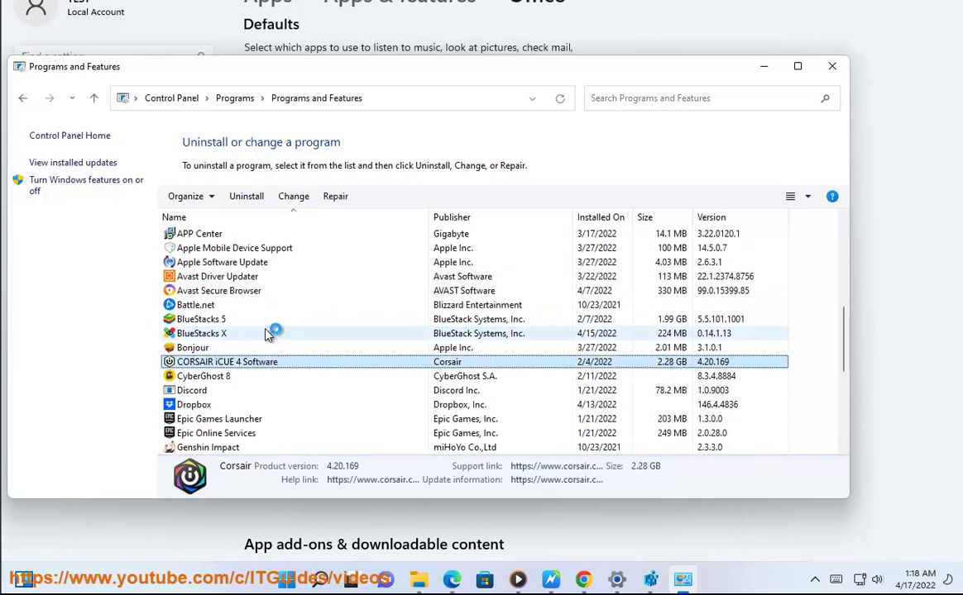
click(285, 279)
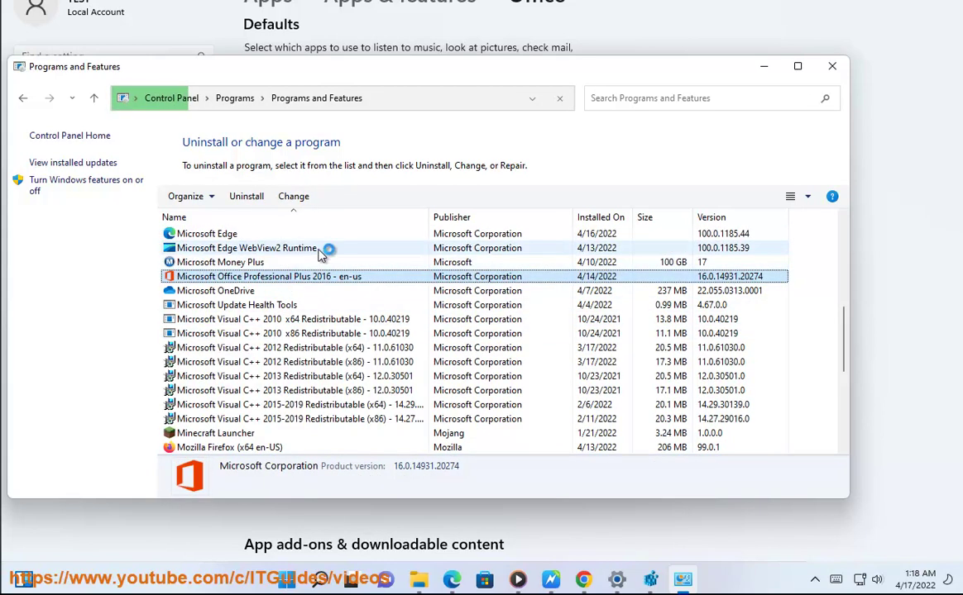
click(295, 196)
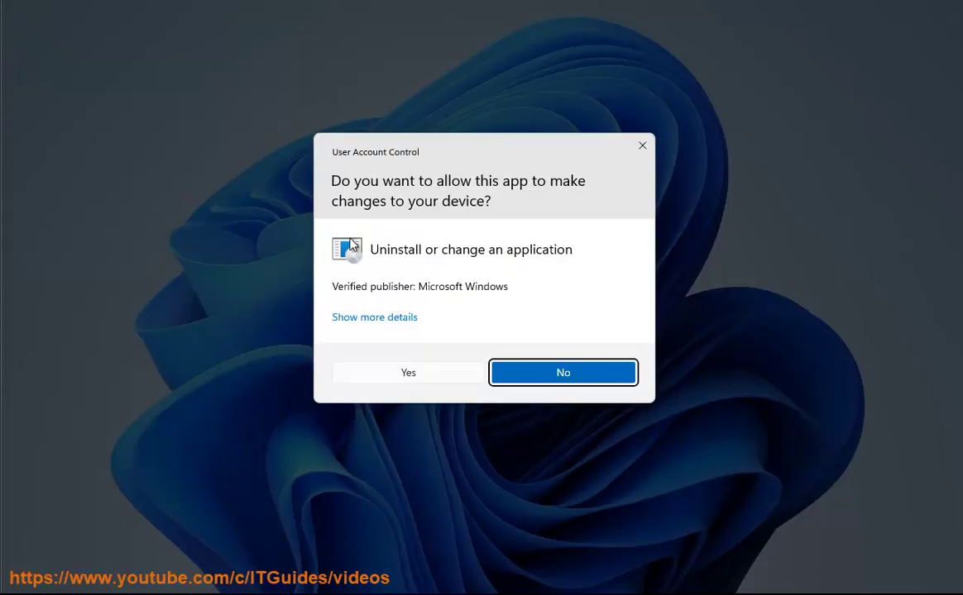
click(383, 374)
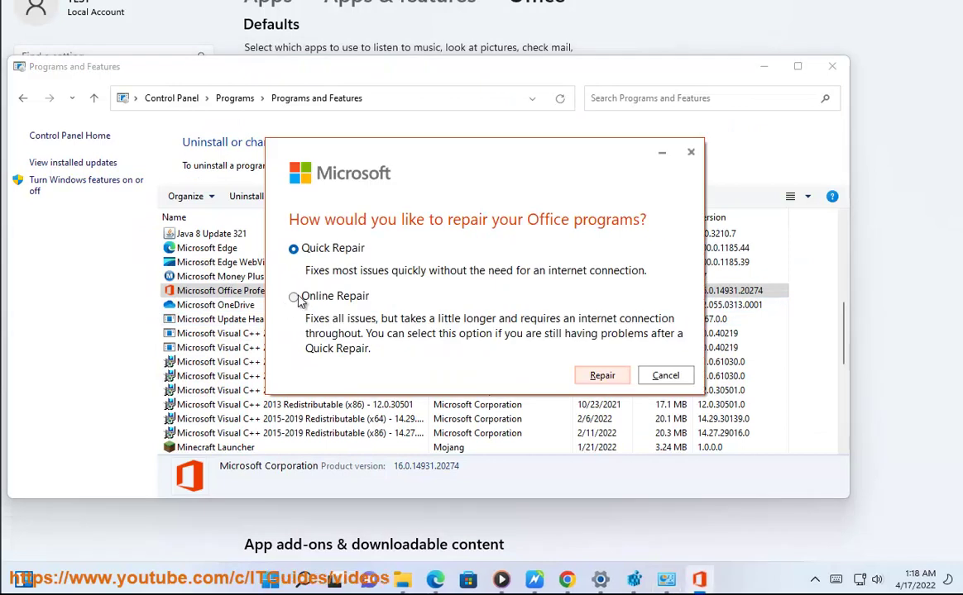
click(665, 376)
click(763, 66)
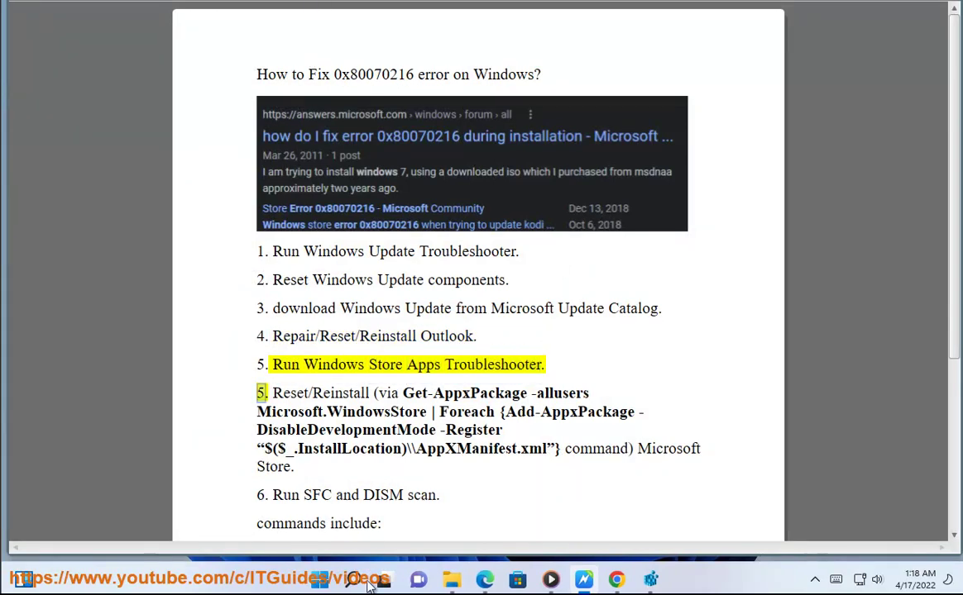
Open Control Panel and search its settings for 'TR'
click(353, 579)
click(601, 190)
click(651, 100)
text(TR)
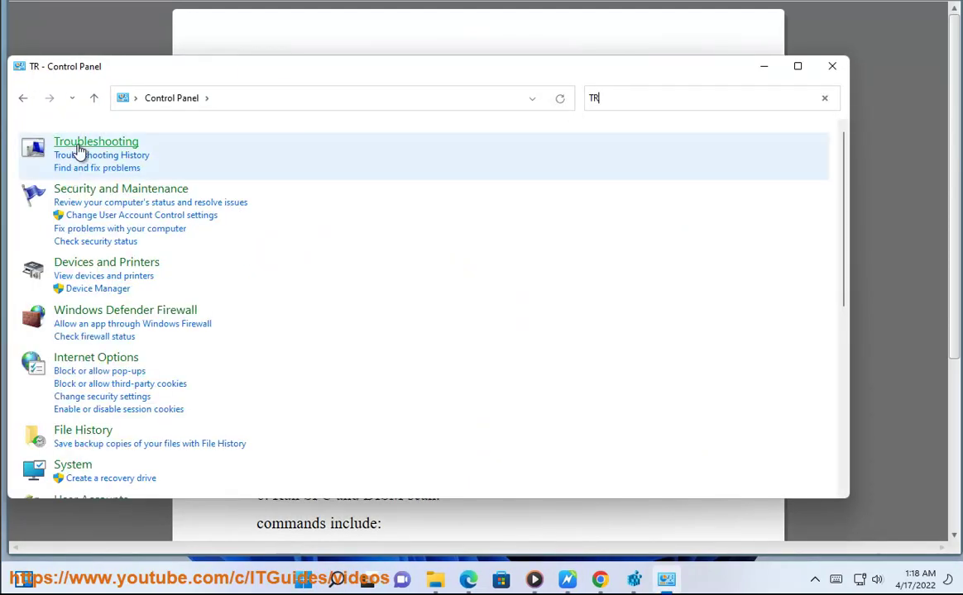
Launch the Windows Store Apps troubleshooter from the full list, cancel it, and return to WordPad
click(75, 144)
click(35, 158)
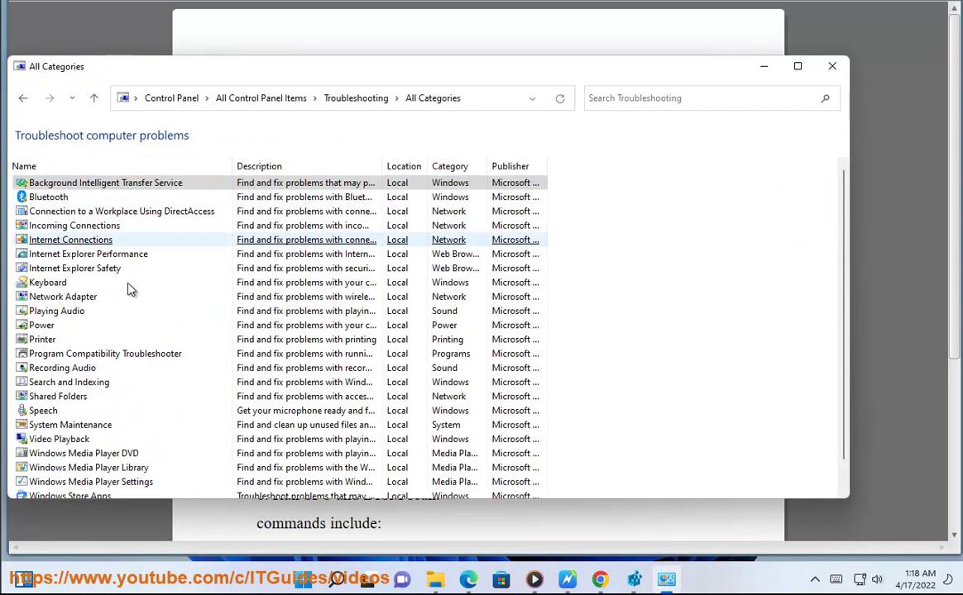
scroll(69, 211, down, 1)
click(76, 468)
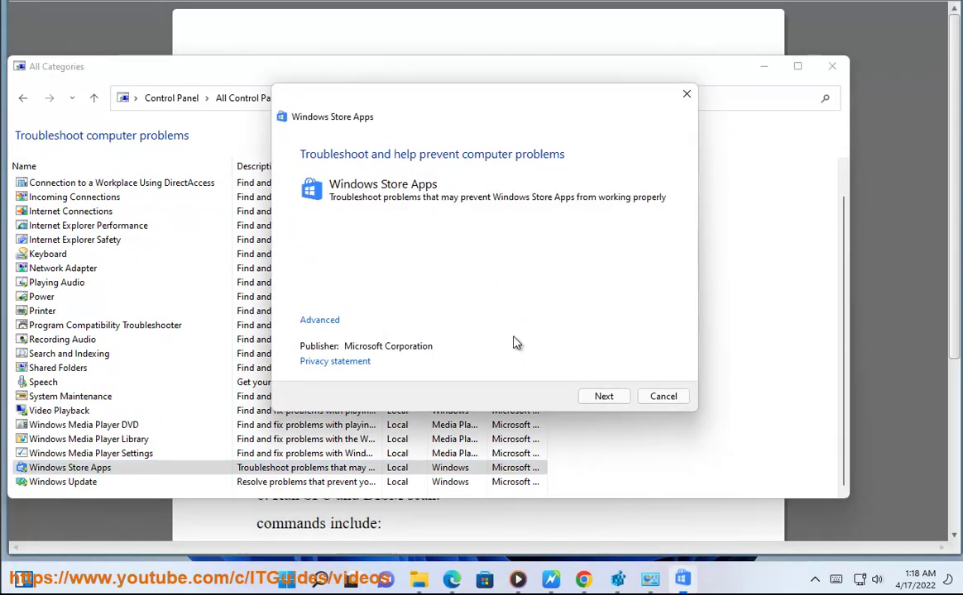
click(663, 396)
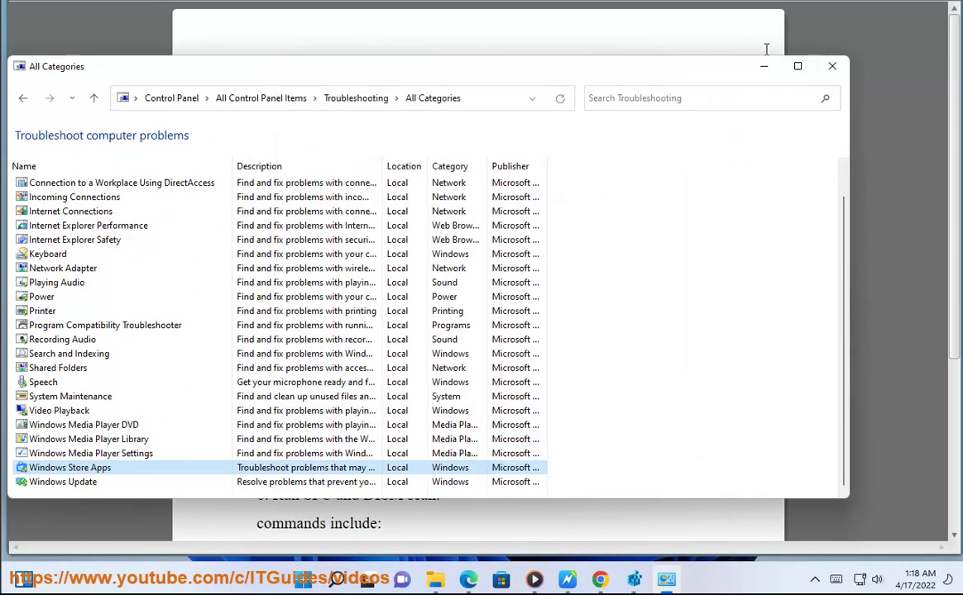
click(766, 44)
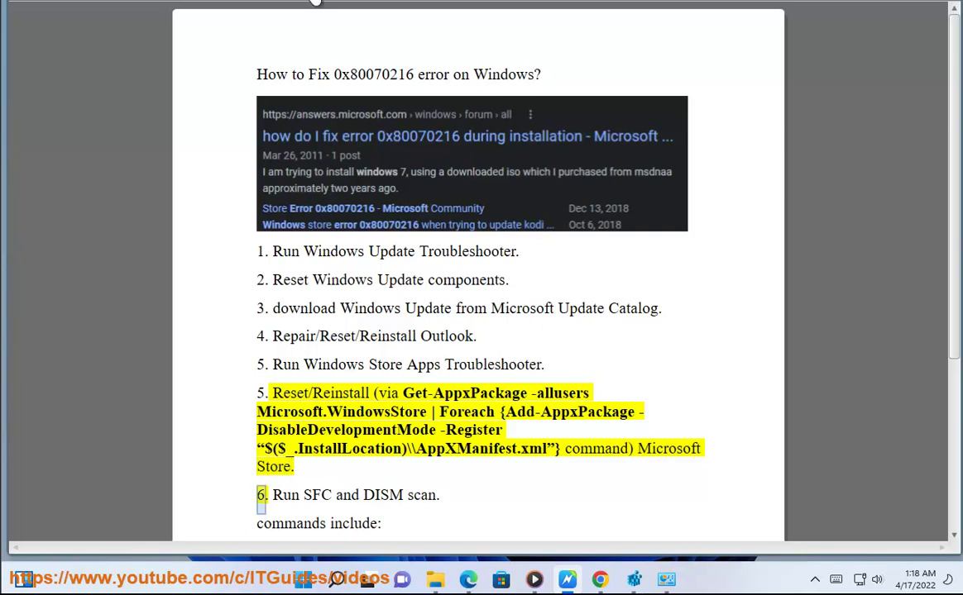
Search for WSRESET, then copy item 5's Get-AppxPackage re-register command from the checklist
click(298, 398)
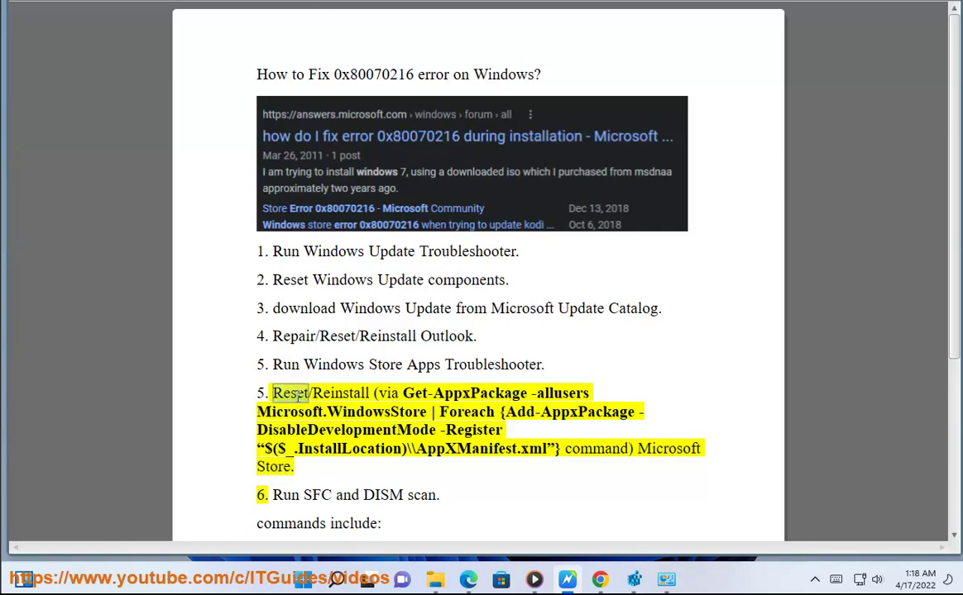
click(336, 579)
text(WSRE)
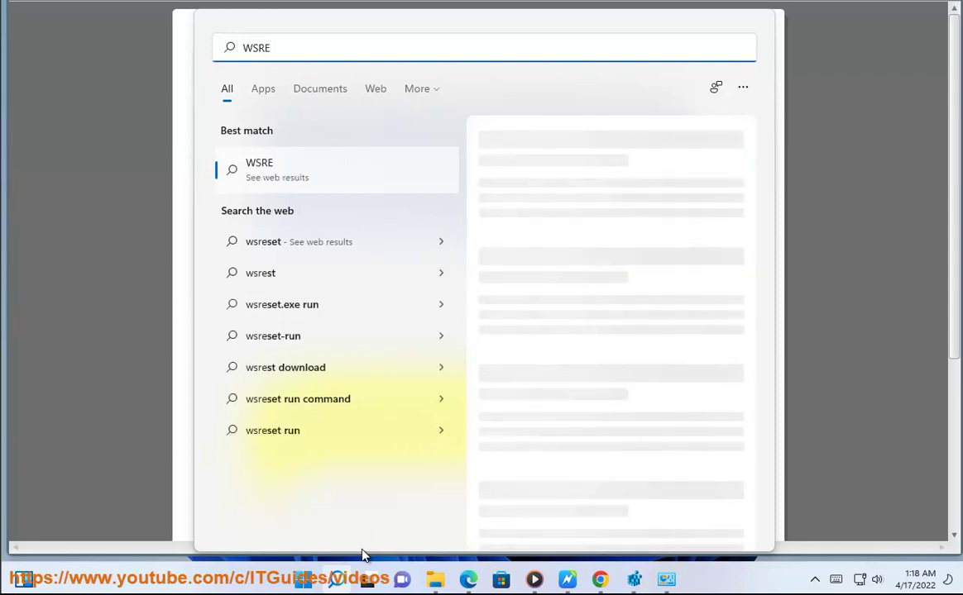
text(SE)
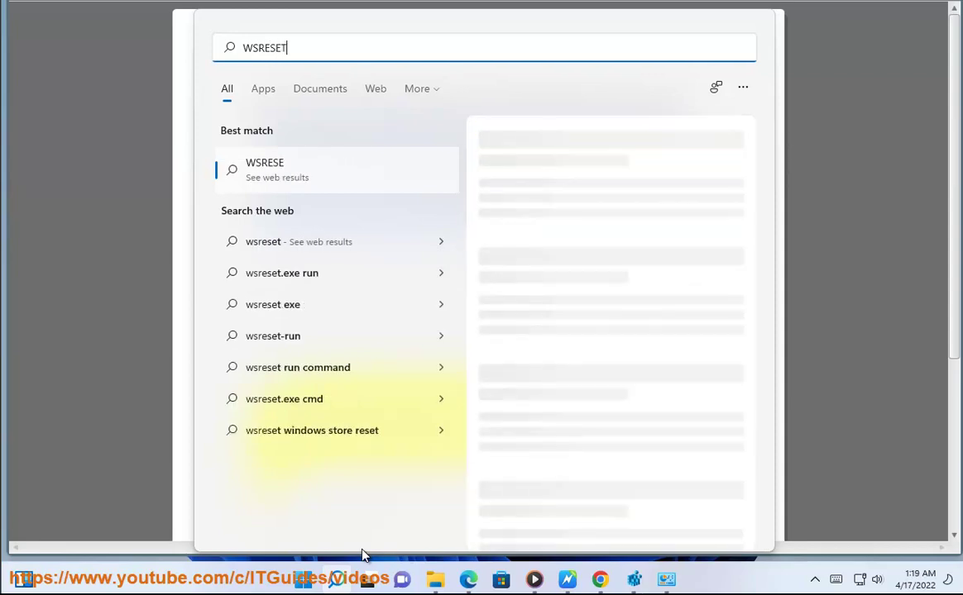
text(T)
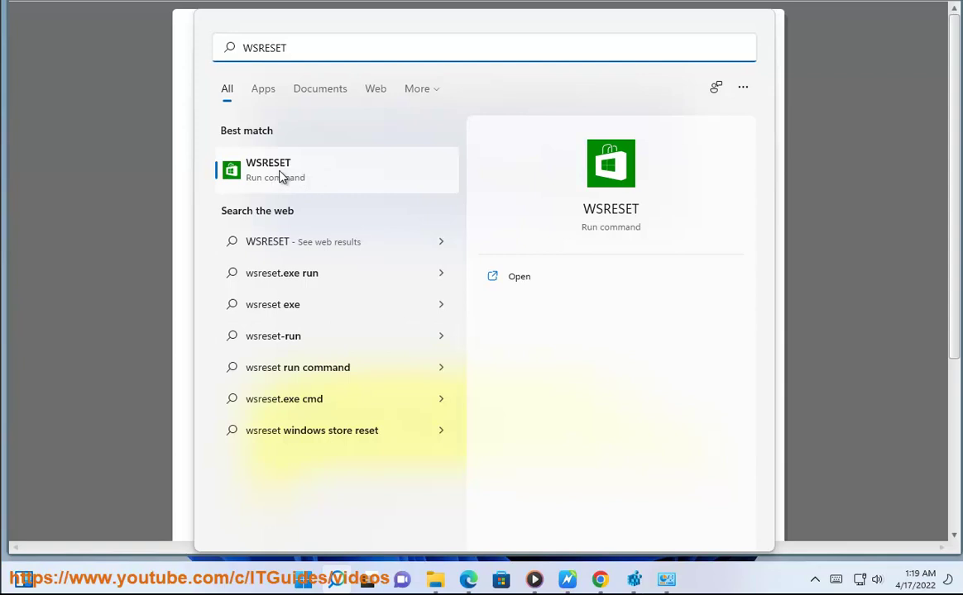
click(825, 205)
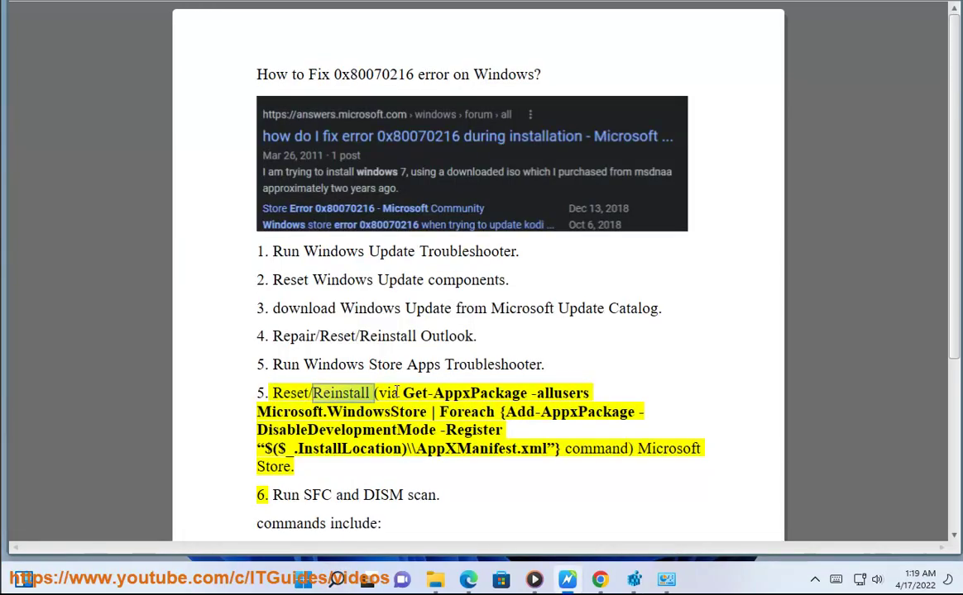
drag(403, 393, 544, 447)
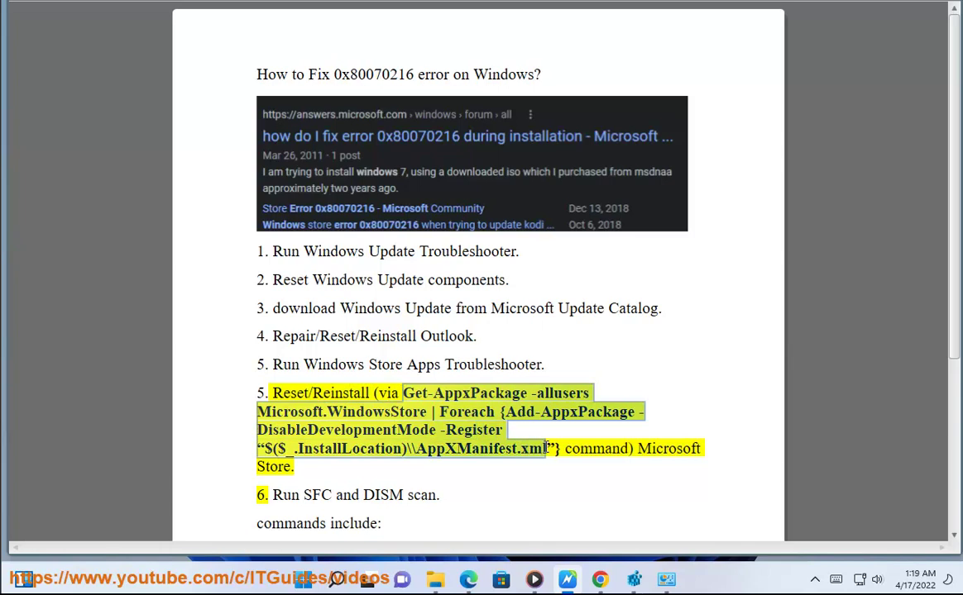
right_click(545, 449)
click(570, 415)
Paste the command into an administrator PowerShell, add a closing quote, and minimize the window
key(super+s)
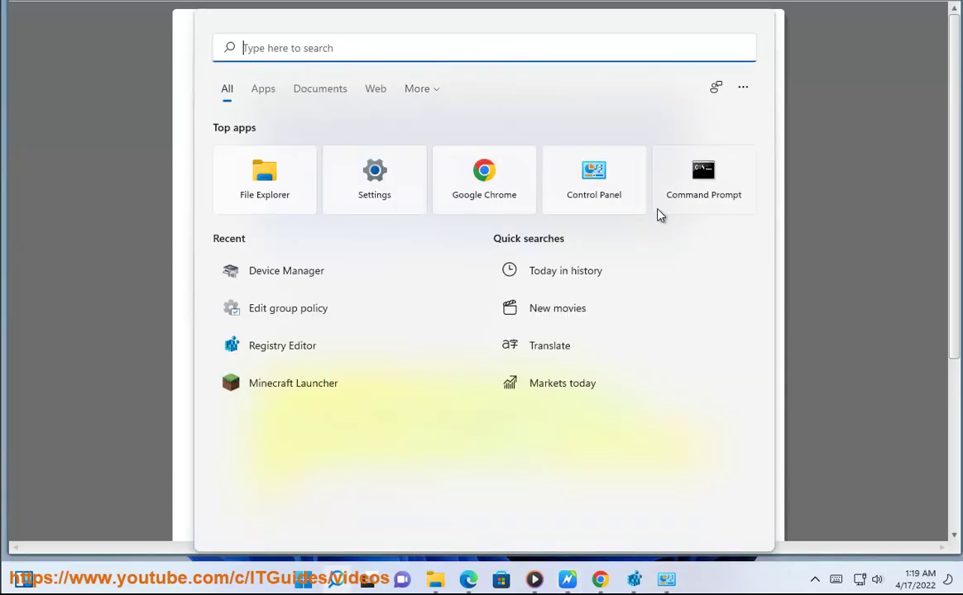
text(PO)
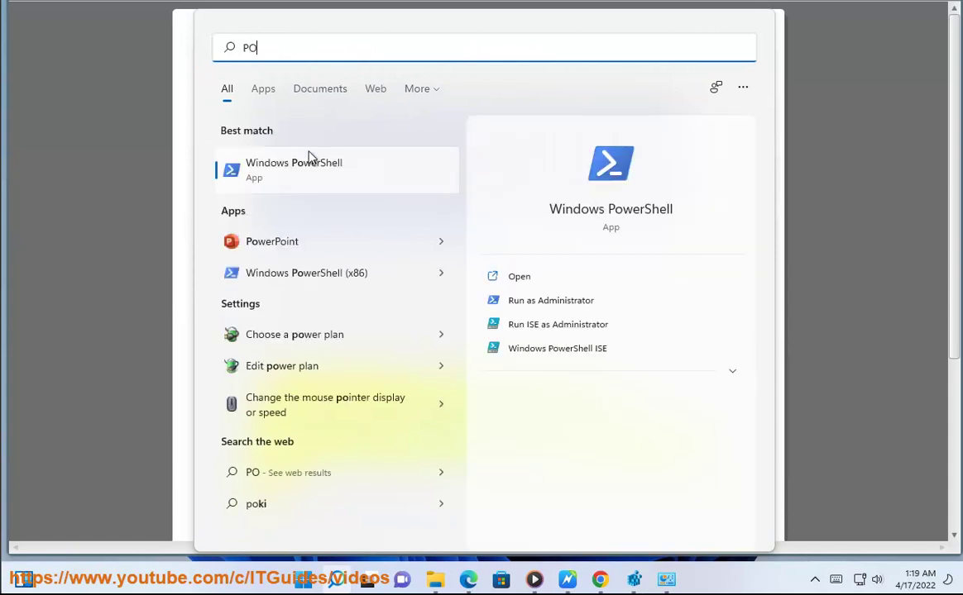
click(558, 304)
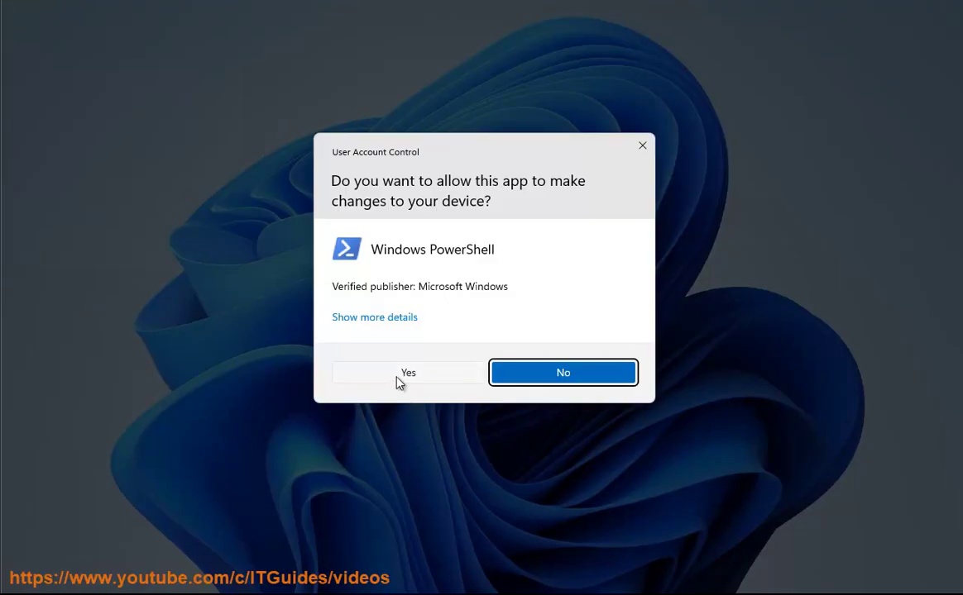
click(397, 380)
right_click(236, 122)
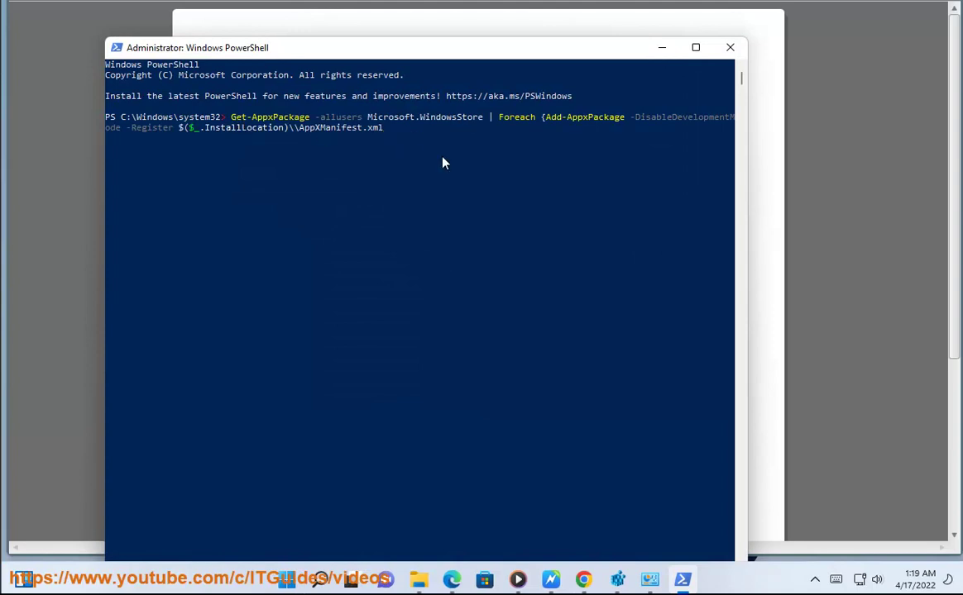
text(")
click(658, 47)
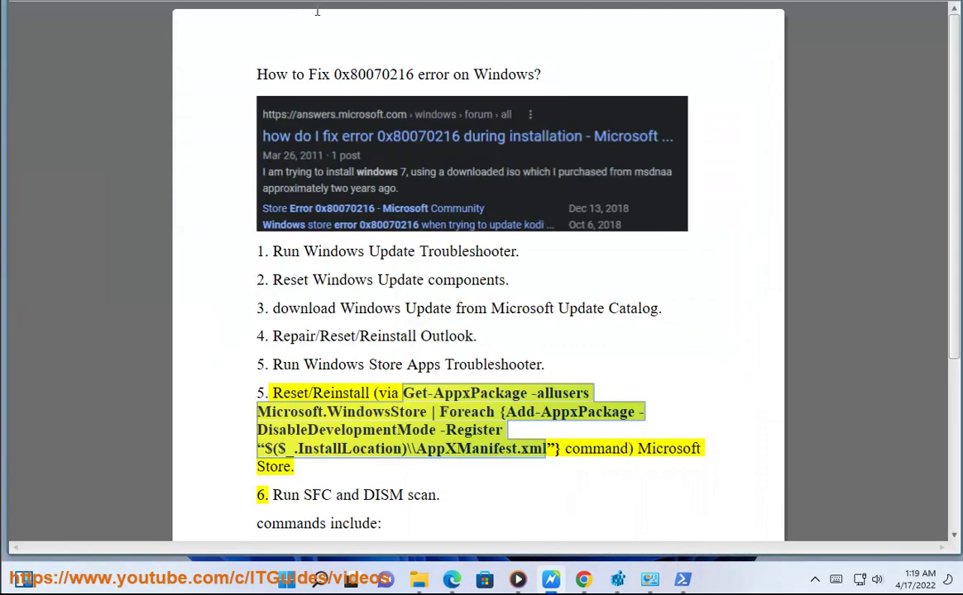
click(363, 54)
Open Command Prompt as administrator and place it beside the WordPad checklist
key(super+s)
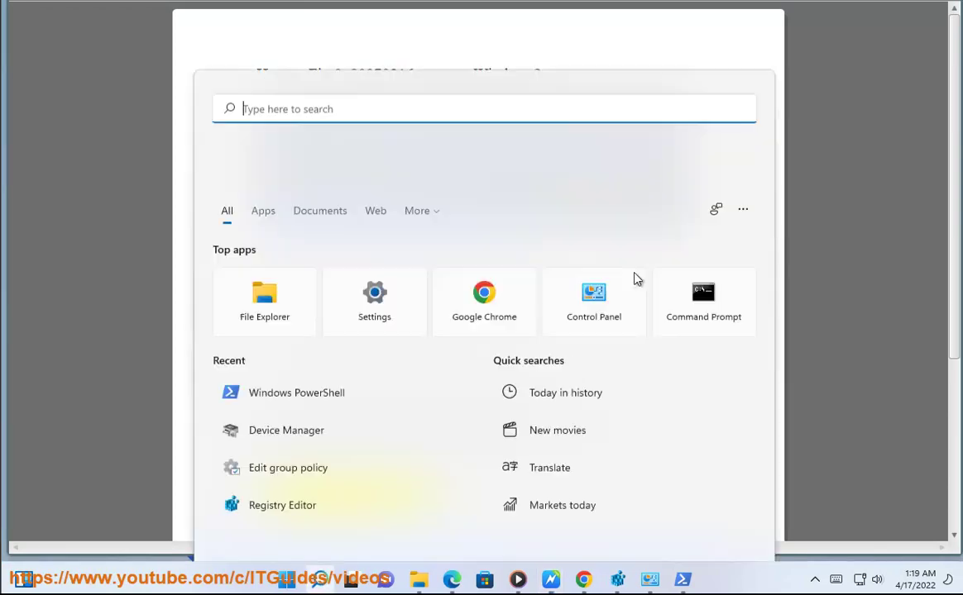
right_click(698, 194)
click(641, 210)
click(408, 373)
drag(248, 86, 604, 119)
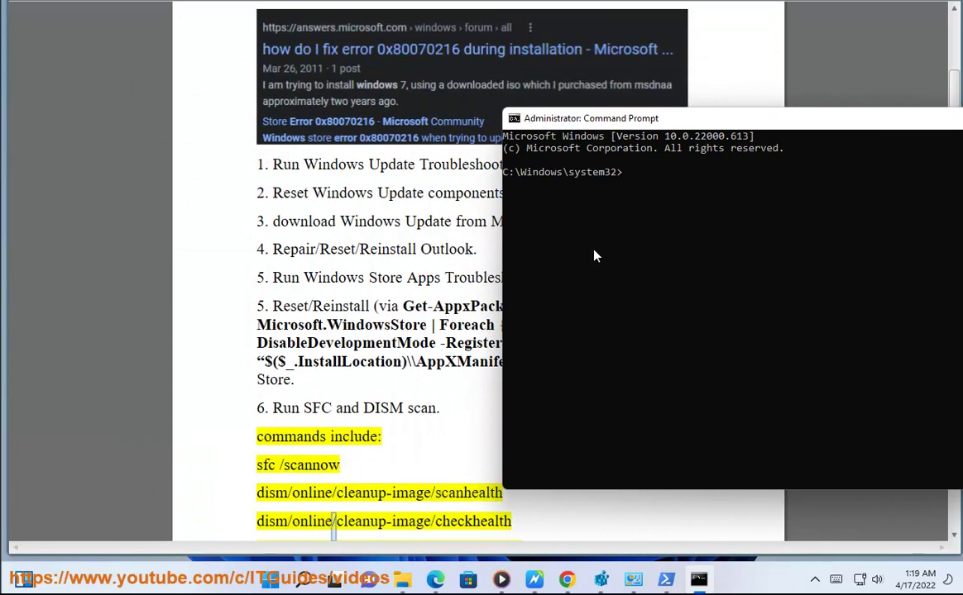
Scroll the checklist down to step 7, Reset This PC, and launch Windows Settings
click(449, 387)
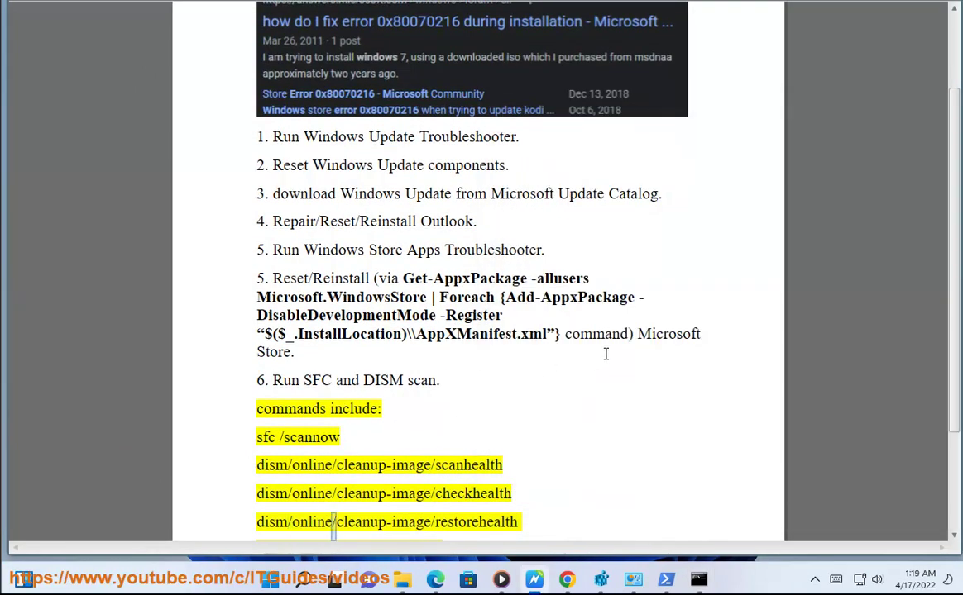
scroll(609, 335, down, 1)
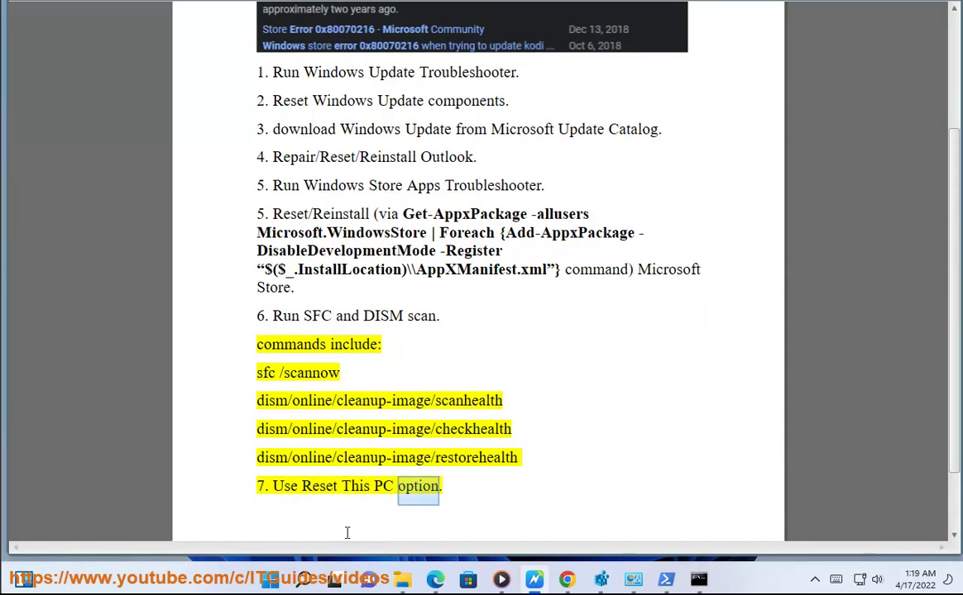
key(super)
click(392, 194)
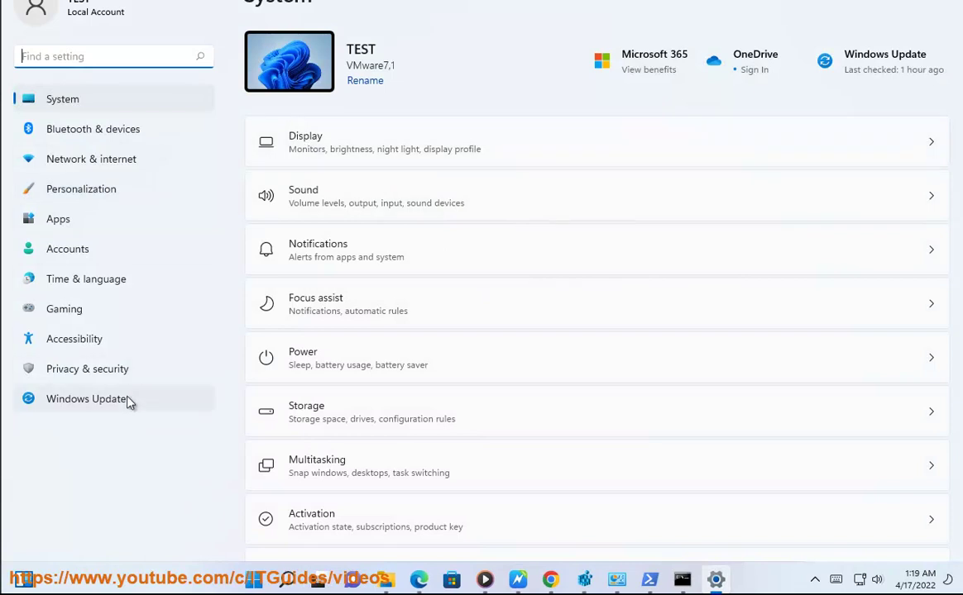
Reset this PC from the Recovery page, choosing Keep my files and Cloud download
scroll(392, 480, down, 2)
click(376, 467)
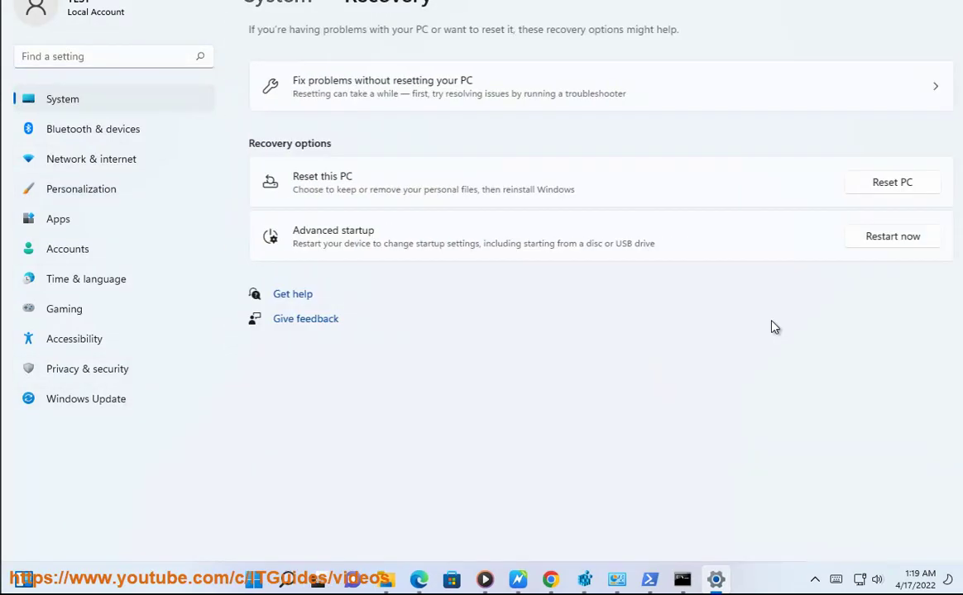
click(877, 184)
click(484, 177)
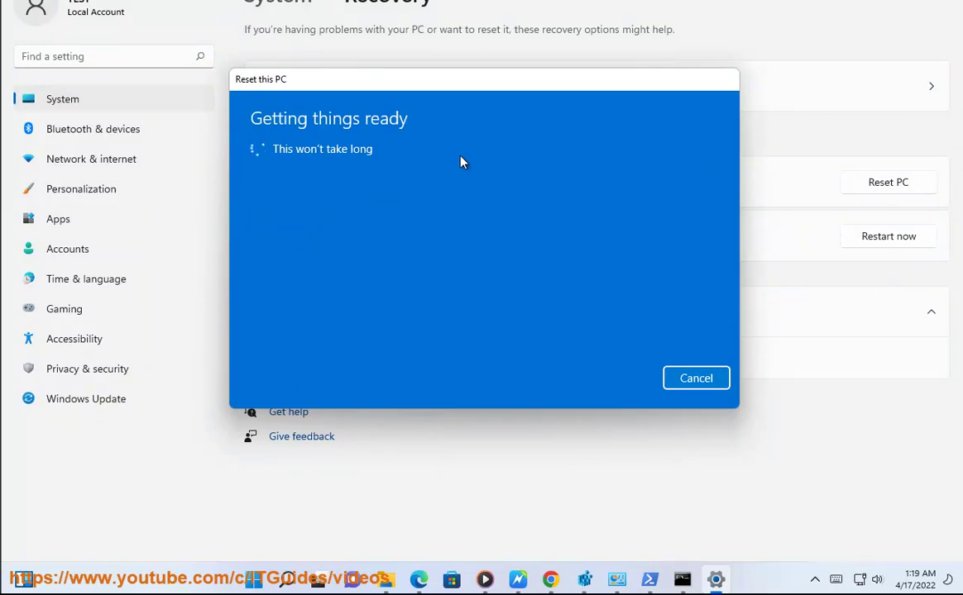
click(387, 183)
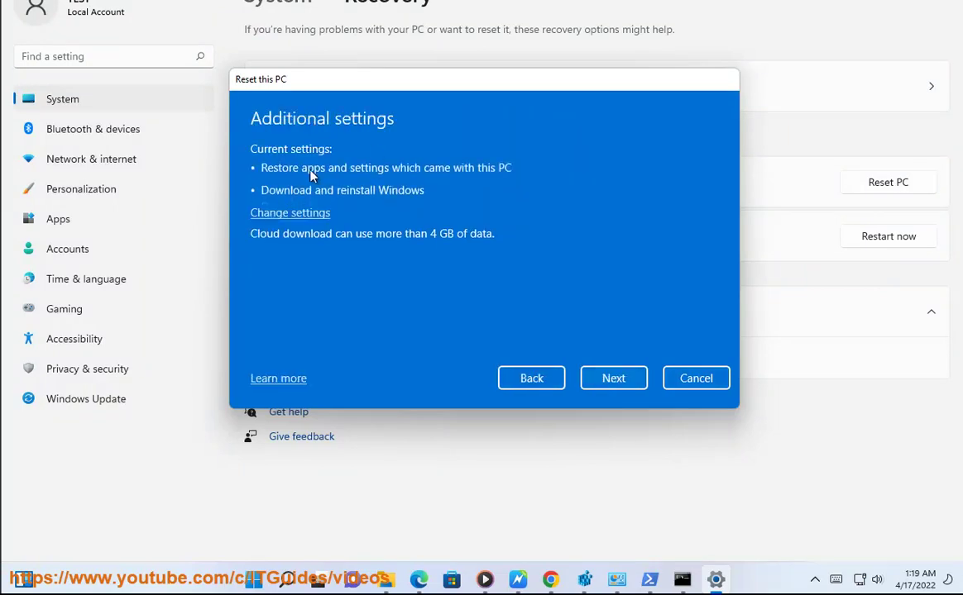